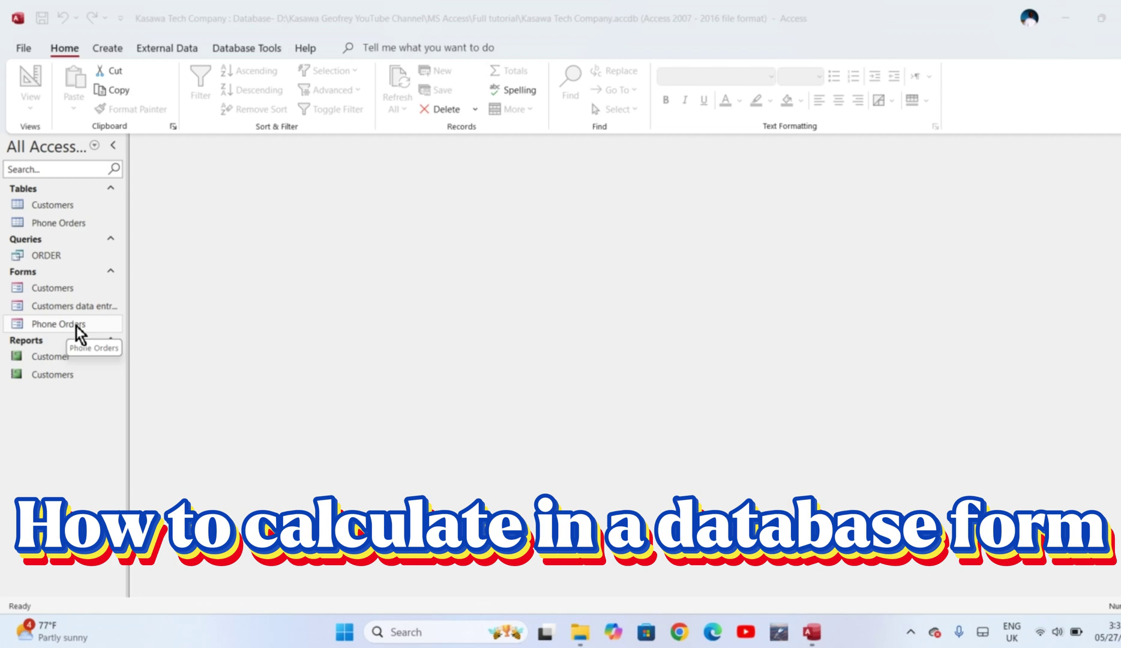
# Open the Phone Orders form and bring up its view options.
pyautogui.doubleClick(76, 326)
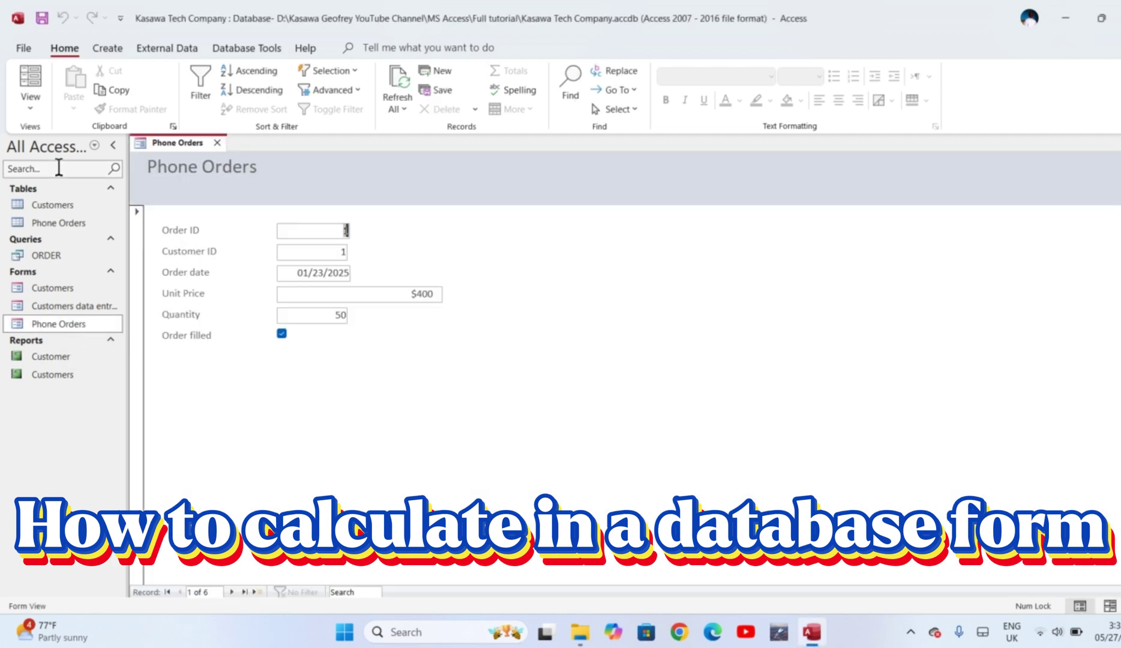
pyautogui.click(30, 106)
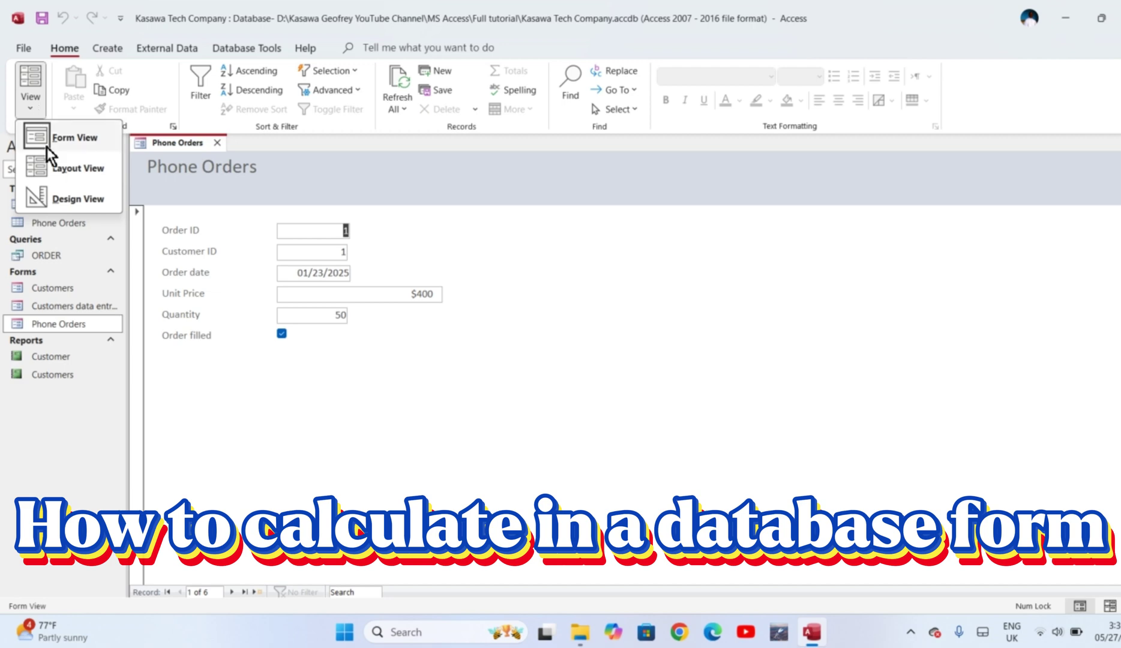
# Switch Phone Orders to Design View and drag the Form Footer down to enlarge Detail.
pyautogui.click(55, 198)
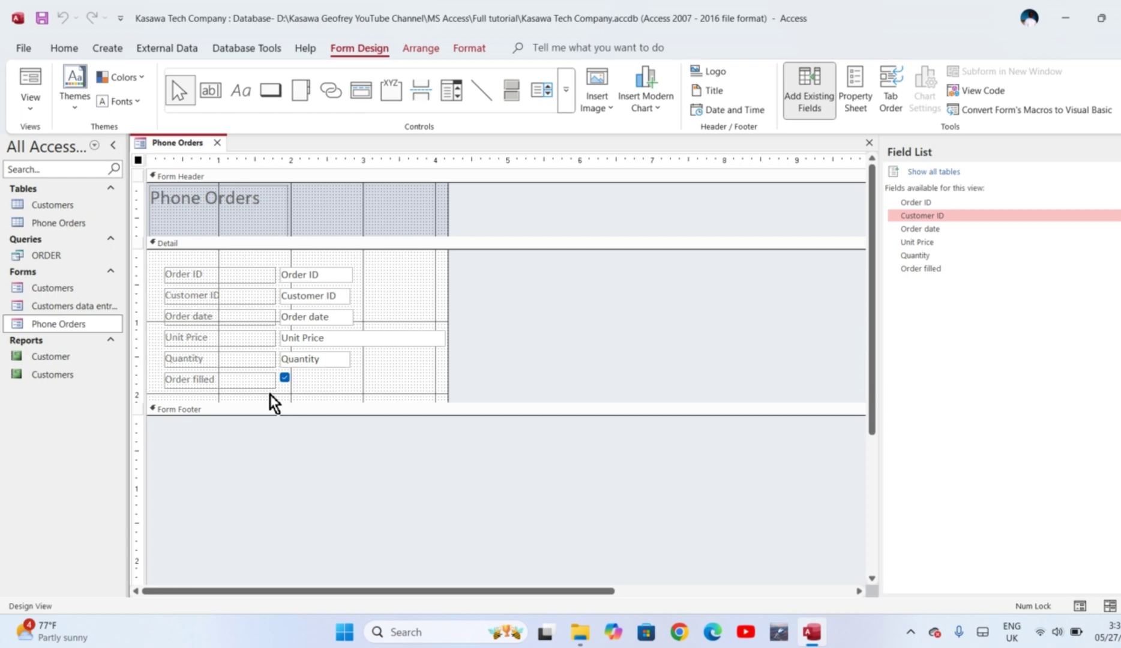
pyautogui.moveTo(265, 400); pyautogui.dragTo(266, 465)
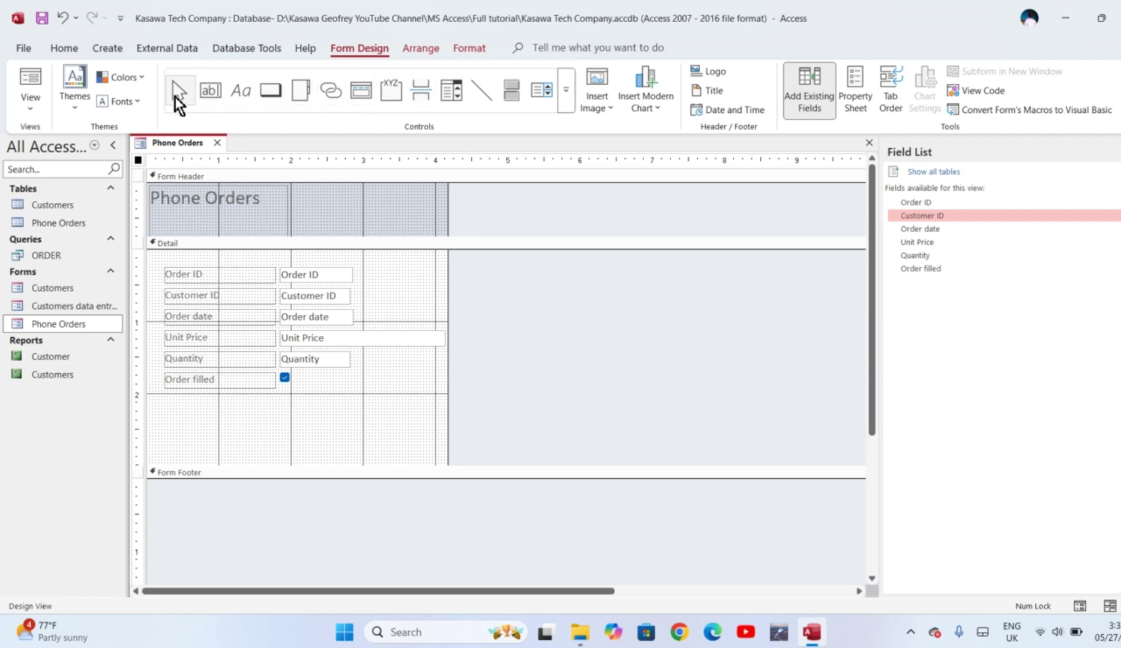
# Place an unbound Text Box (label Text21) in the Detail section below Order filled.
pyautogui.click(565, 90)
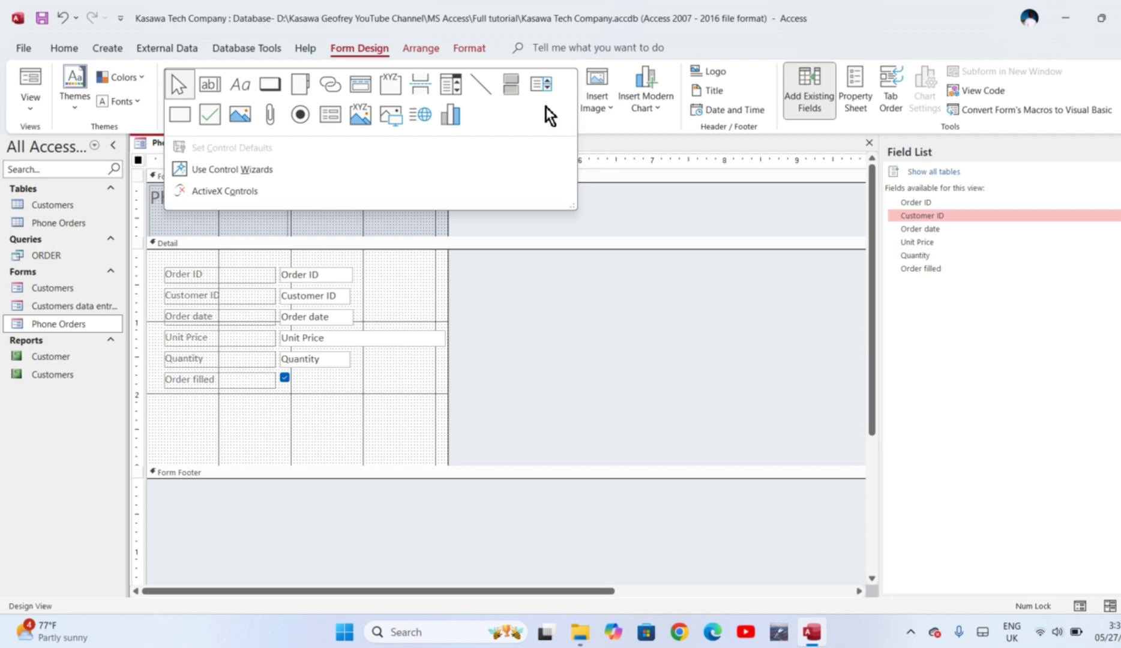
pyautogui.click(209, 84)
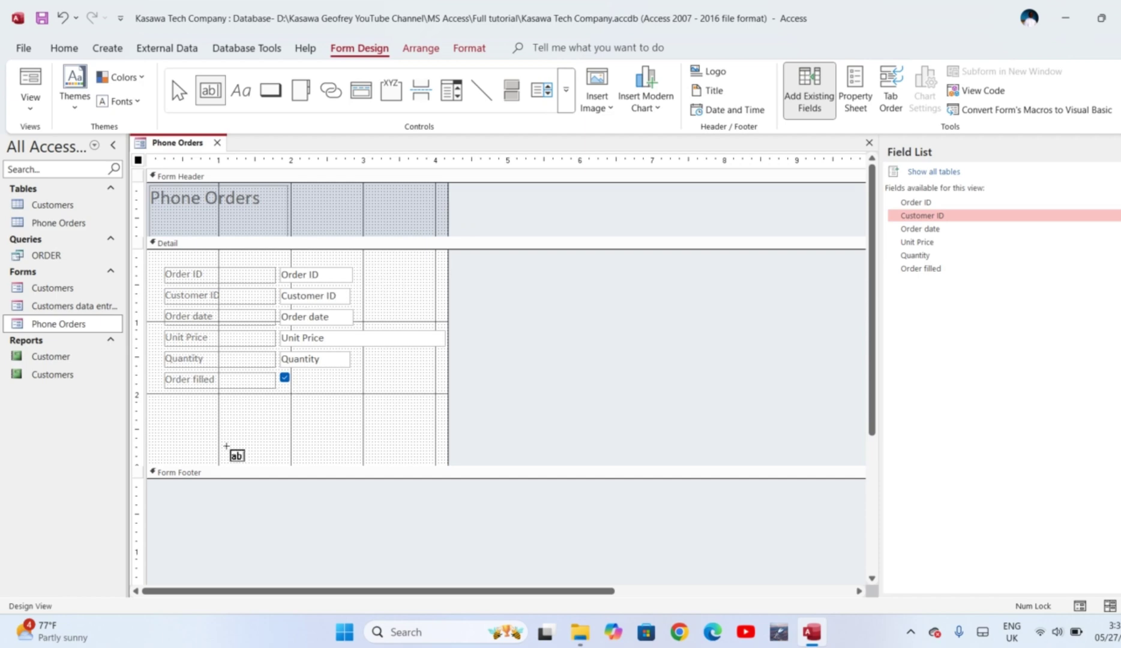
pyautogui.click(191, 405)
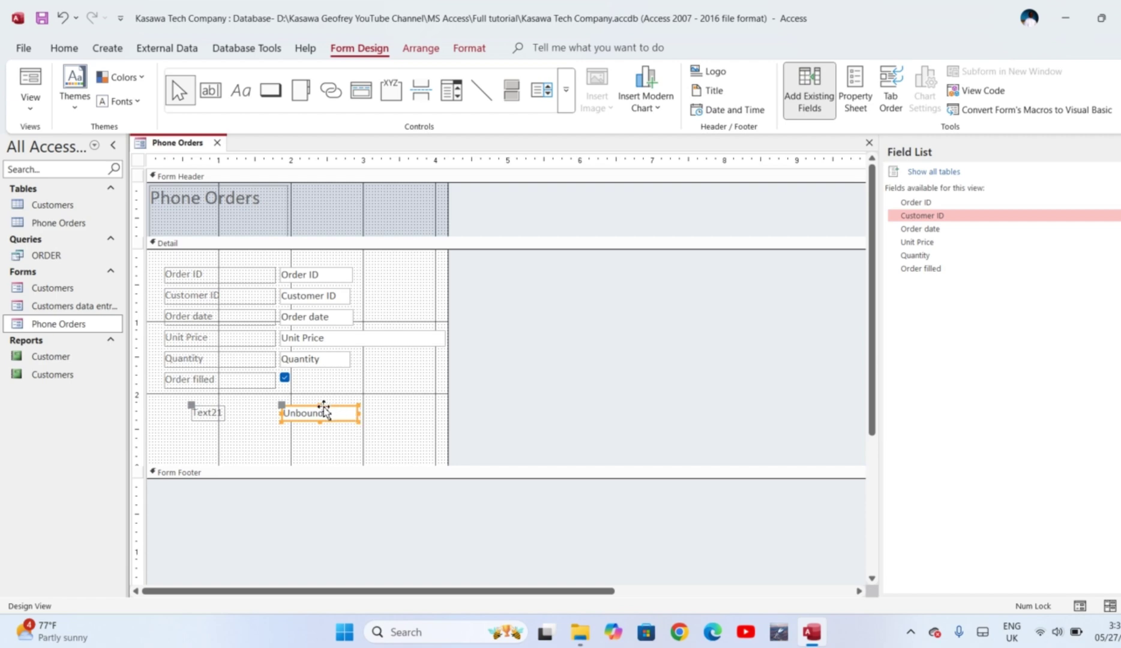
# Make the Unbound box taller and widen the Text21 label on both sides to align with the labels above.
pyautogui.moveTo(321, 406); pyautogui.dragTo(321, 402)
pyautogui.click(212, 414)
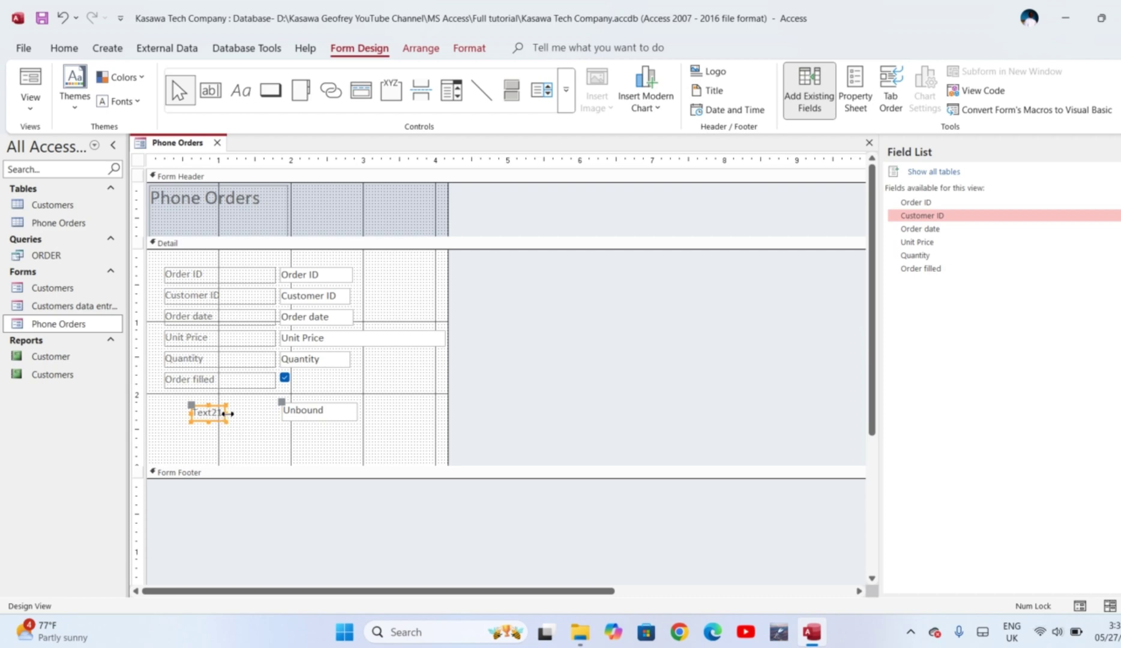
pyautogui.moveTo(226, 417); pyautogui.dragTo(268, 413)
pyautogui.moveTo(193, 413); pyautogui.dragTo(168, 414)
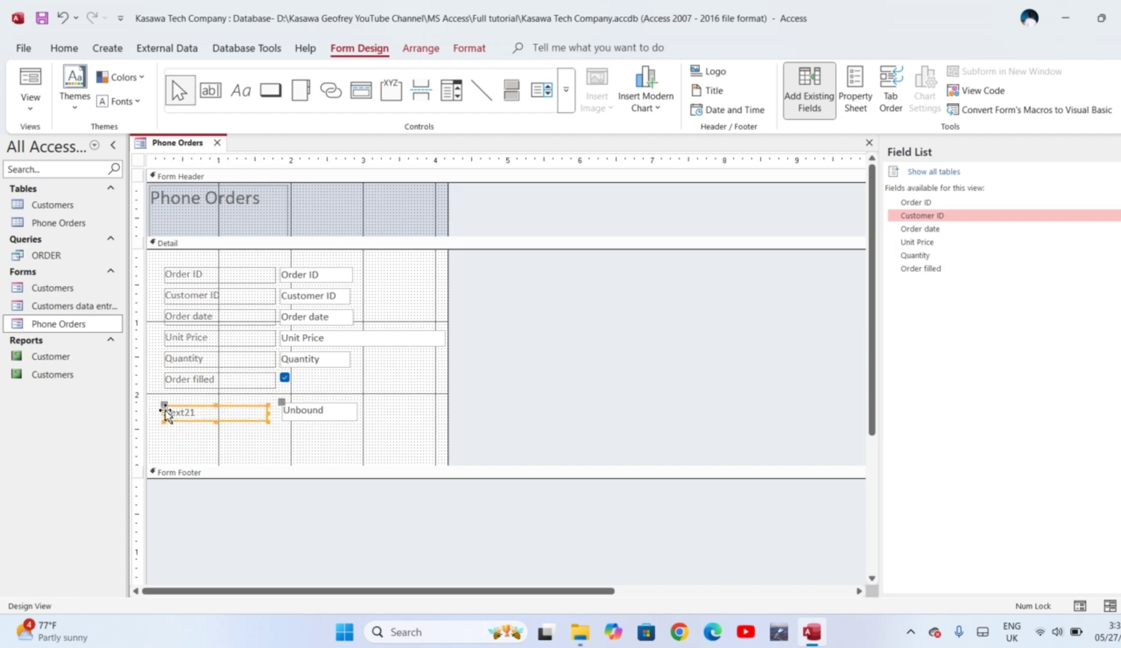
# Replace the Text21 label text with 'Total Price'.
pyautogui.click(222, 414)
pyautogui.press('BackSpace')
pyautogui.press('BackSpace')
pyautogui.press('BackSpace')
pyautogui.press('BackSpace')
pyautogui.press('BackSpace')
pyautogui.press('BackSpace')
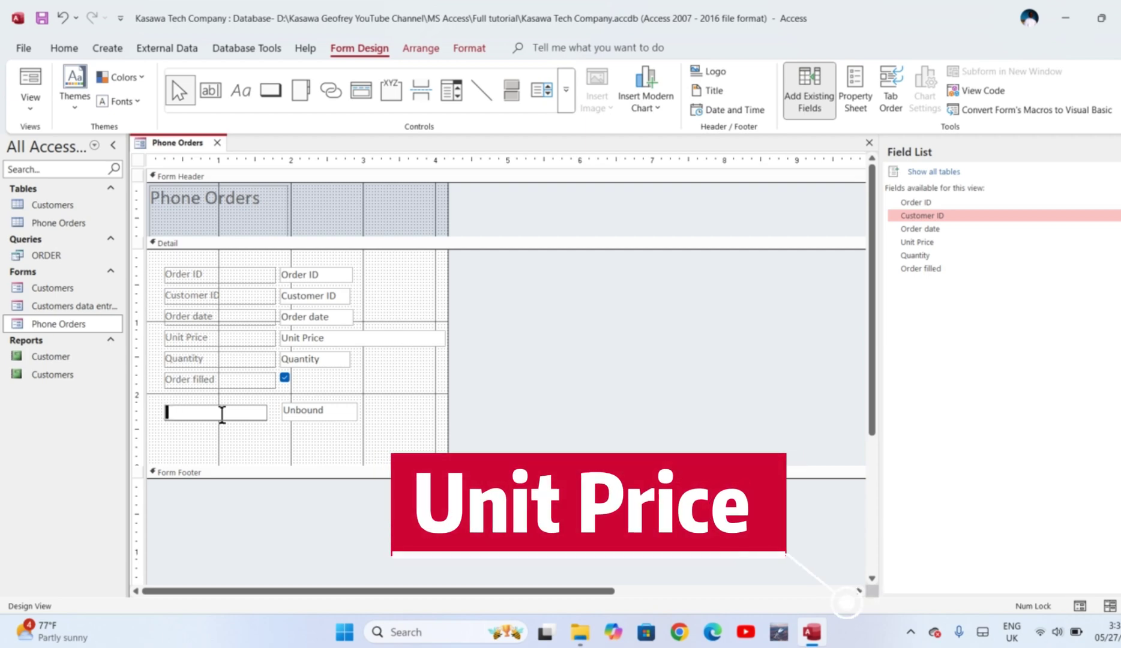
pyautogui.press('capslock')
pyautogui.write('T')
pyautogui.press('capslock')
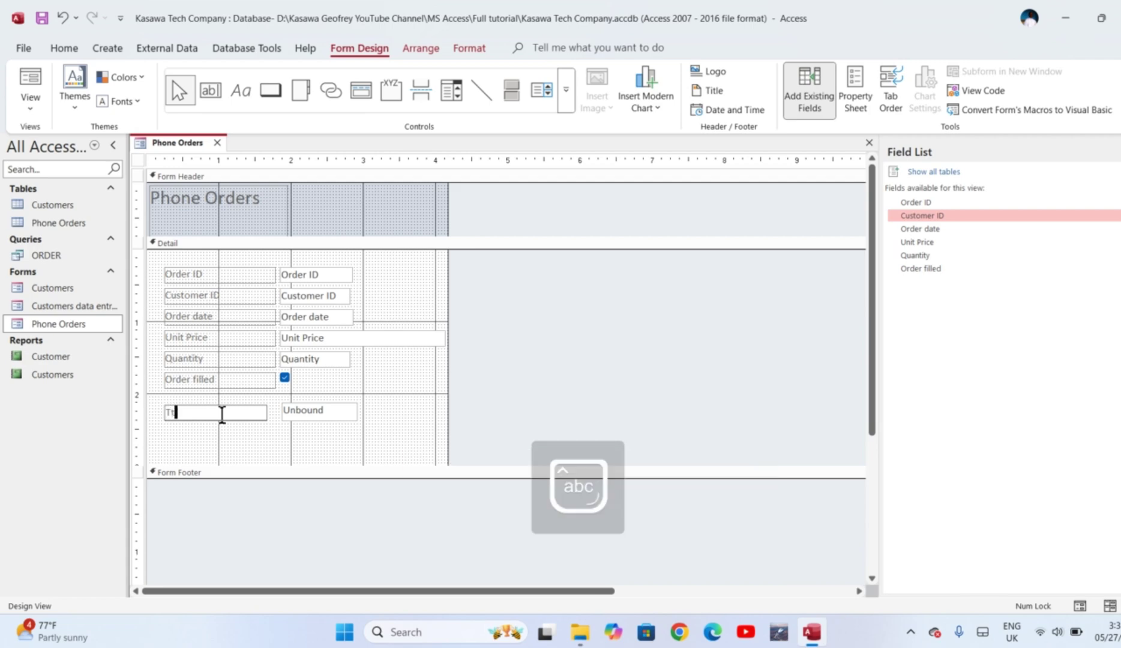
pyautogui.write('otal Price')
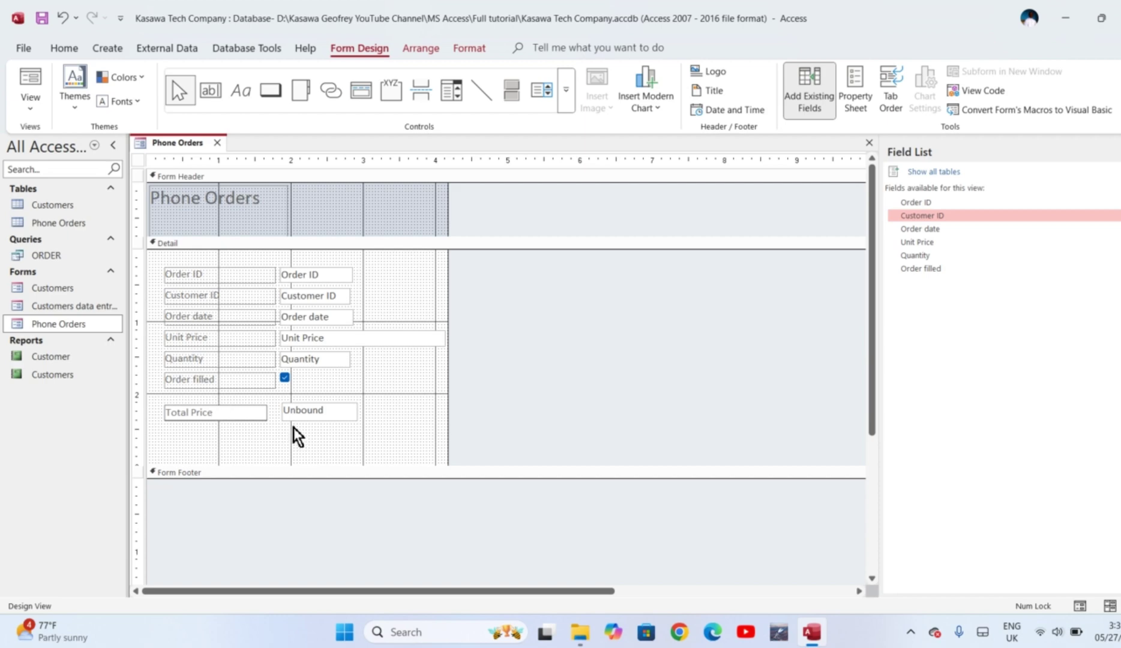
# Enter the formula =Unit Price*Quantity in the box beside Total Price.
pyautogui.click(329, 411)
pyautogui.click(330, 410)
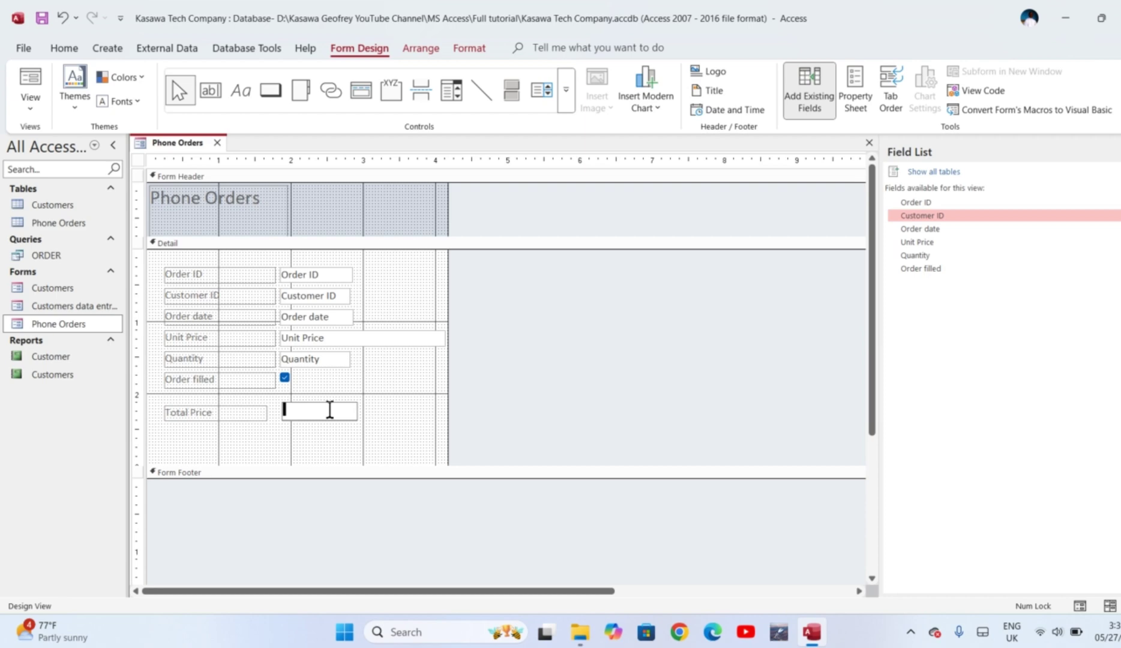
pyautogui.write('=Unit Price*Quantity')
pyautogui.press('Return')
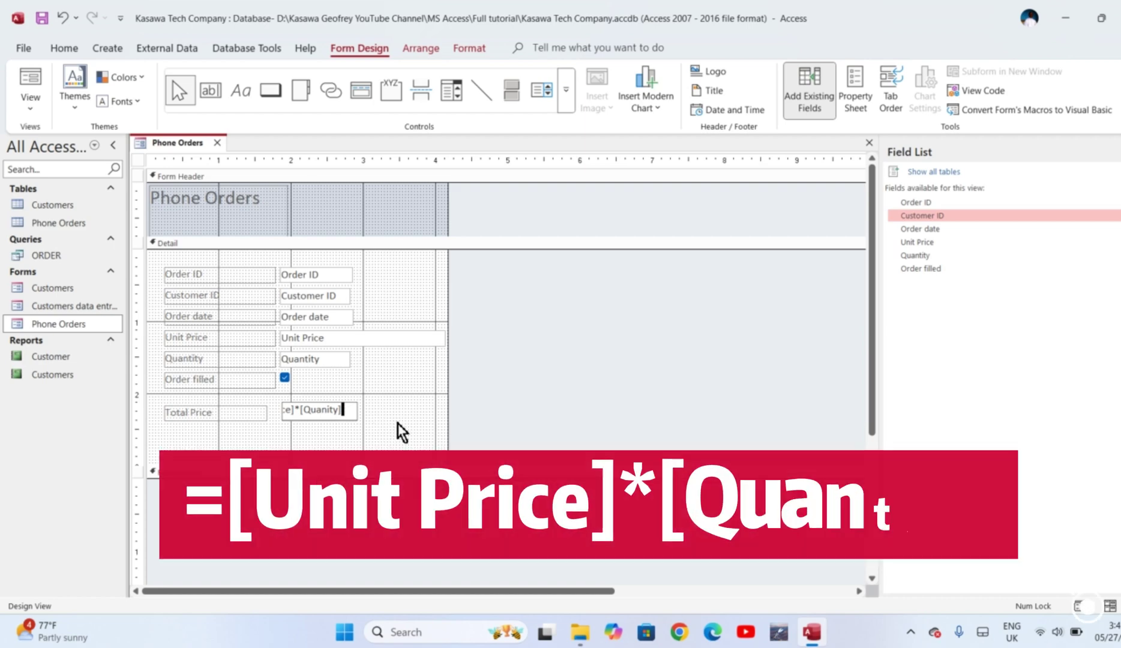
# Switch to Form View and step through to record 4, where Total Price shows 3450.
pyautogui.click(31, 87)
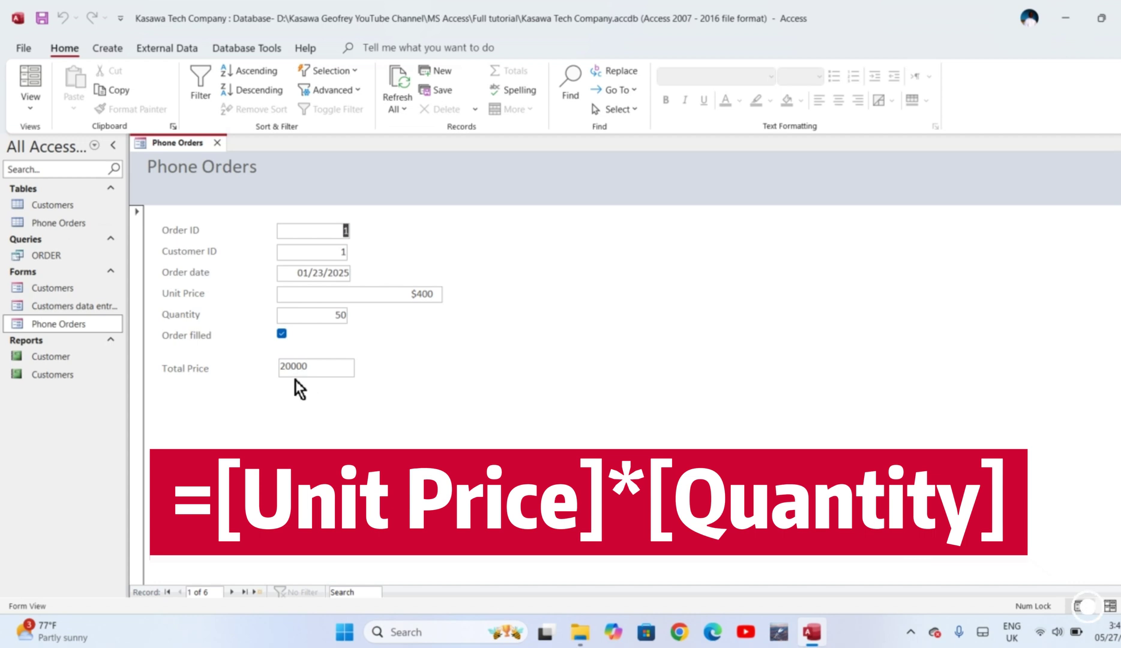
pyautogui.click(232, 592)
pyautogui.click(232, 592)
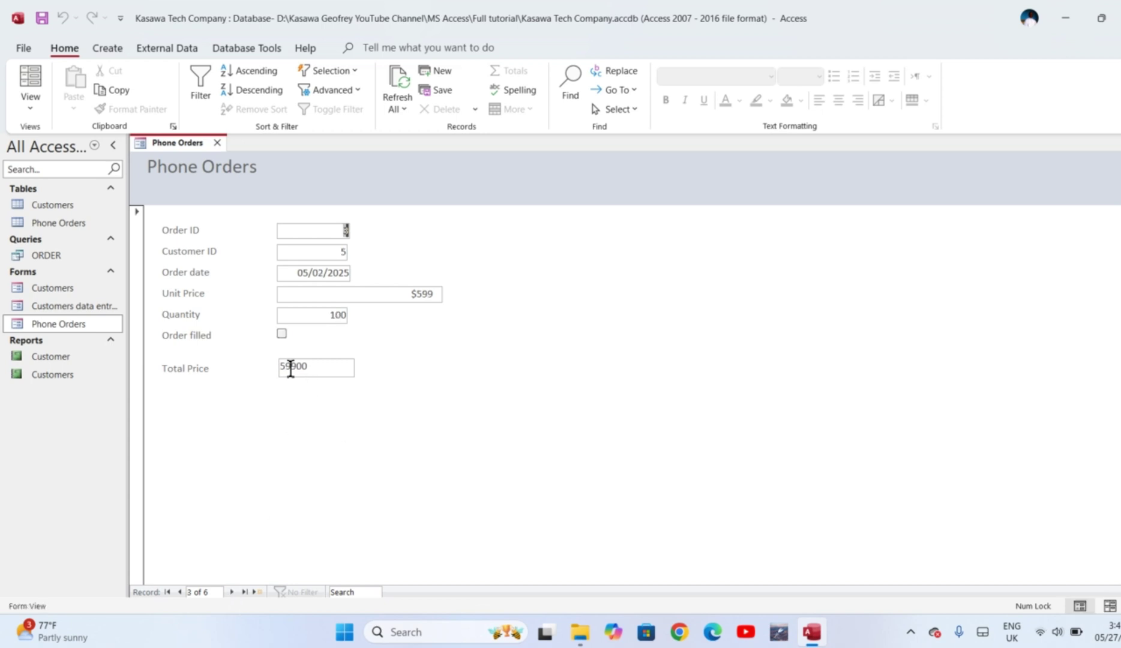
pyautogui.click(231, 592)
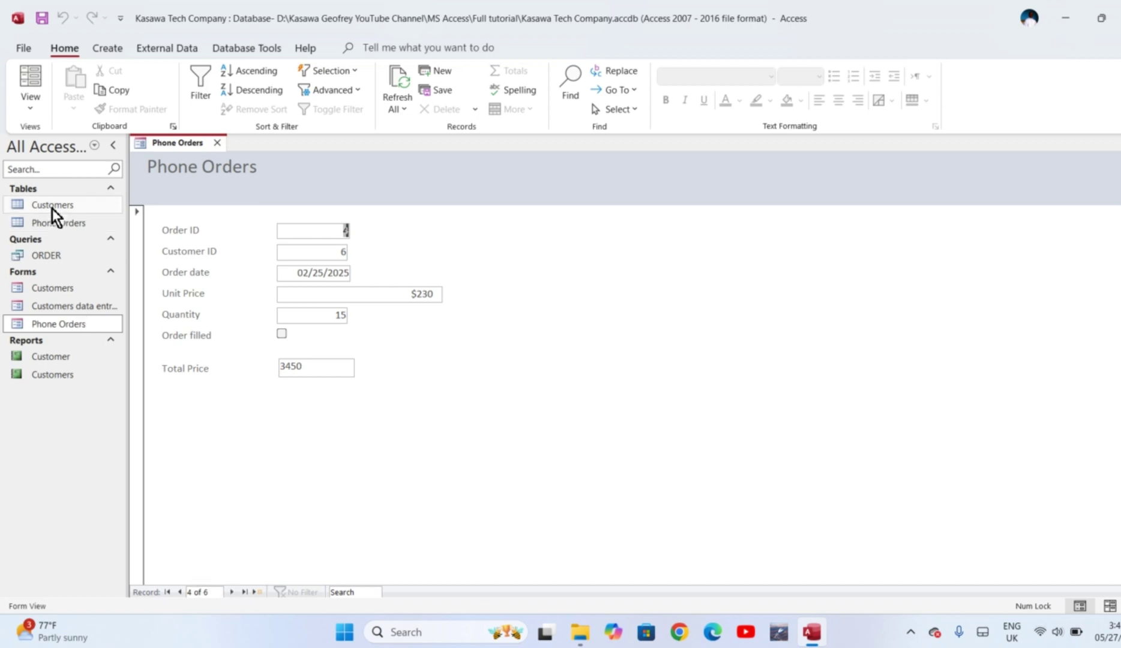
# Return to Design View and draw a new text box below Total Price.
pyautogui.click(31, 111)
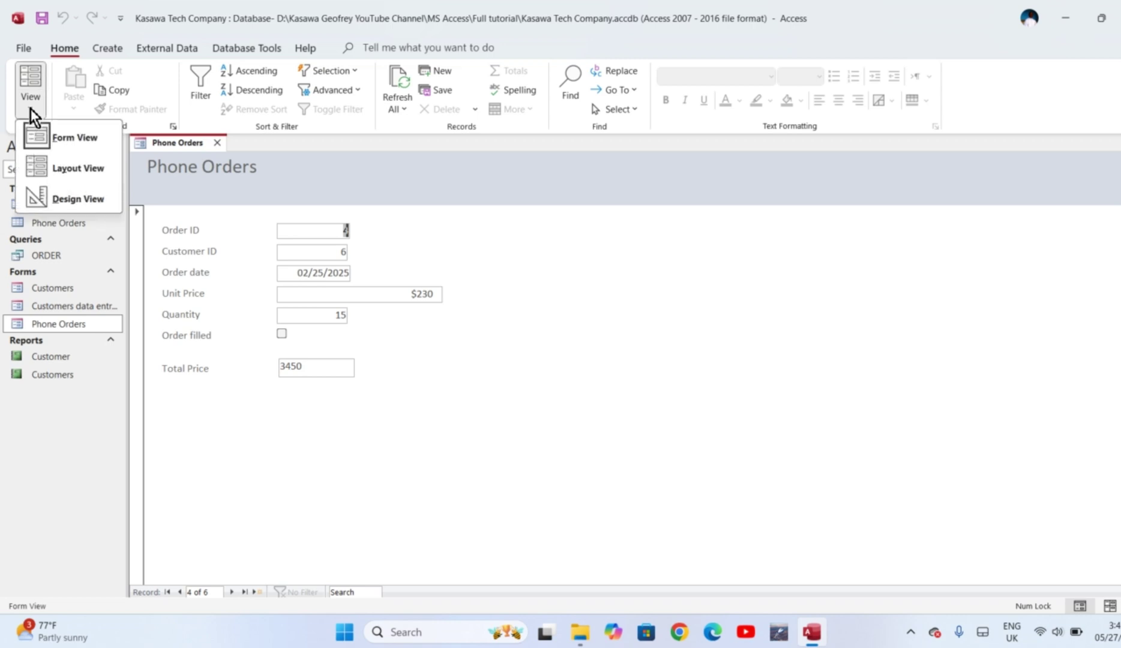
pyautogui.click(67, 198)
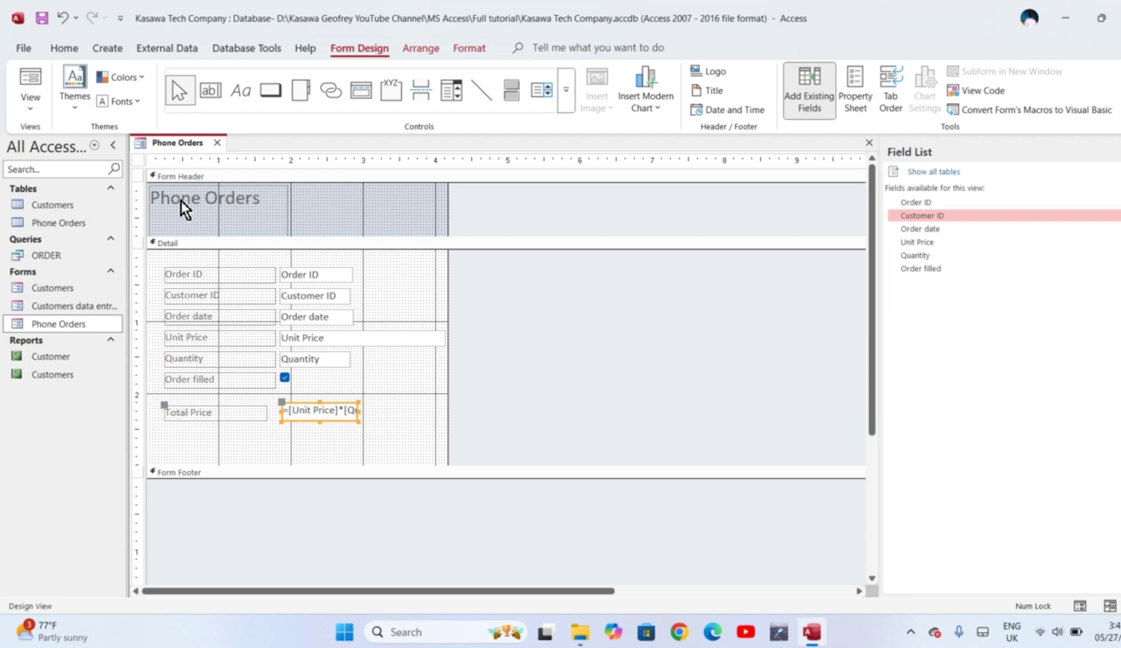
pyautogui.click(213, 86)
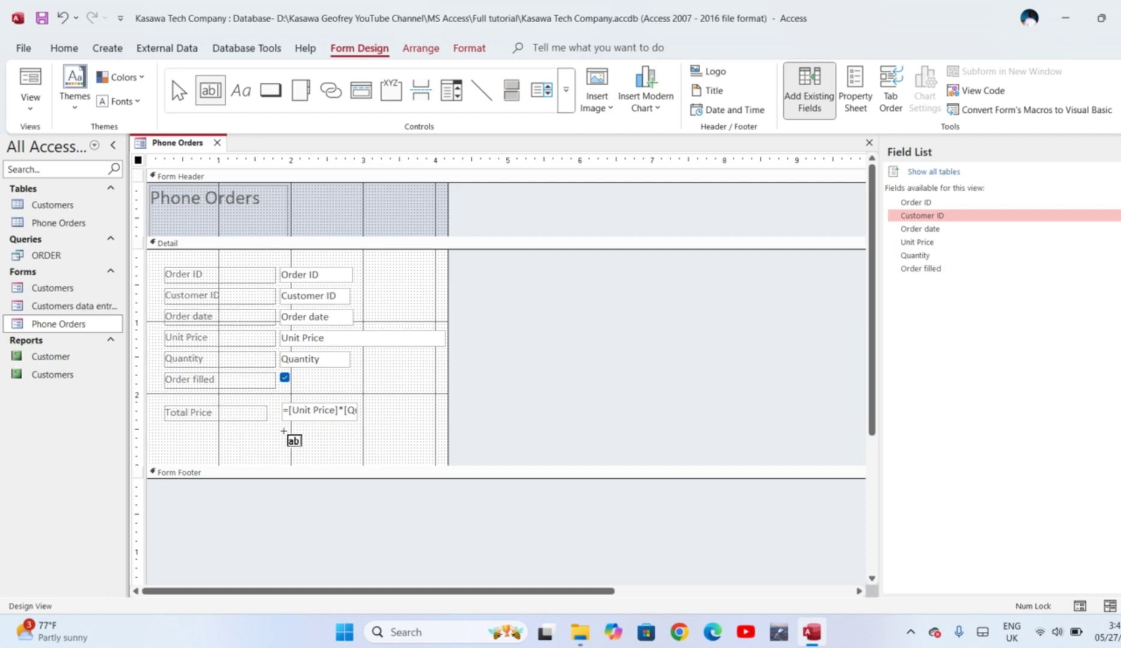
pyautogui.moveTo(284, 431); pyautogui.dragTo(361, 445)
# Rename the new box's label to 'Discount' and start editing its contents.
pyautogui.doubleClick(221, 438)
pyautogui.write('D')
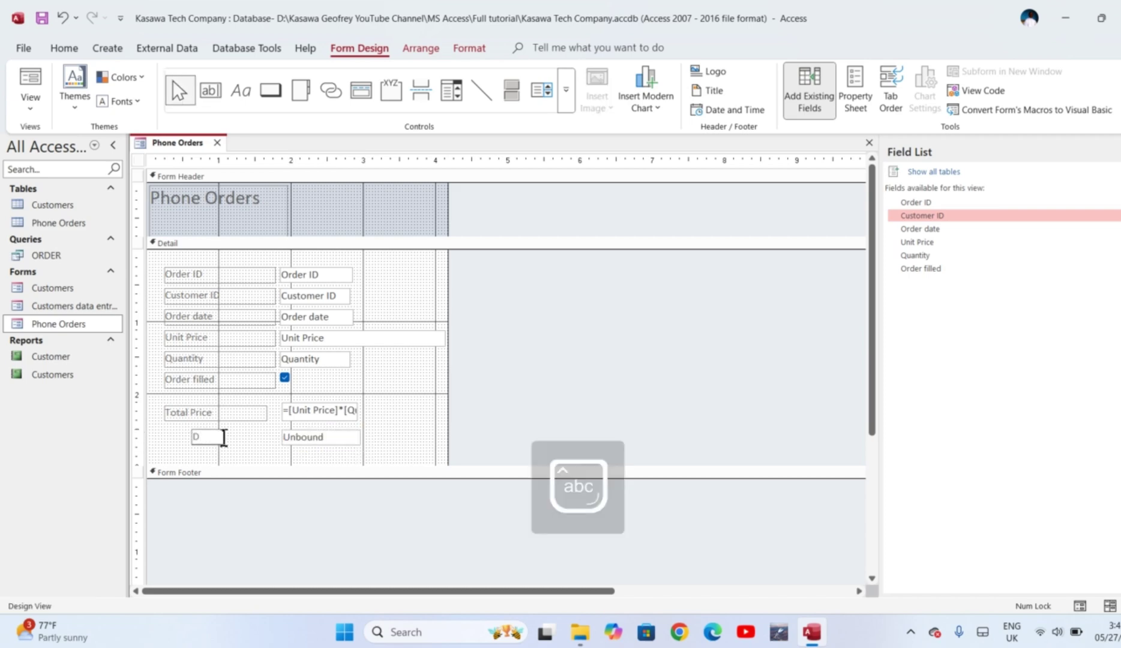
pyautogui.write('iscount')
pyautogui.click(329, 438)
pyautogui.click(330, 438)
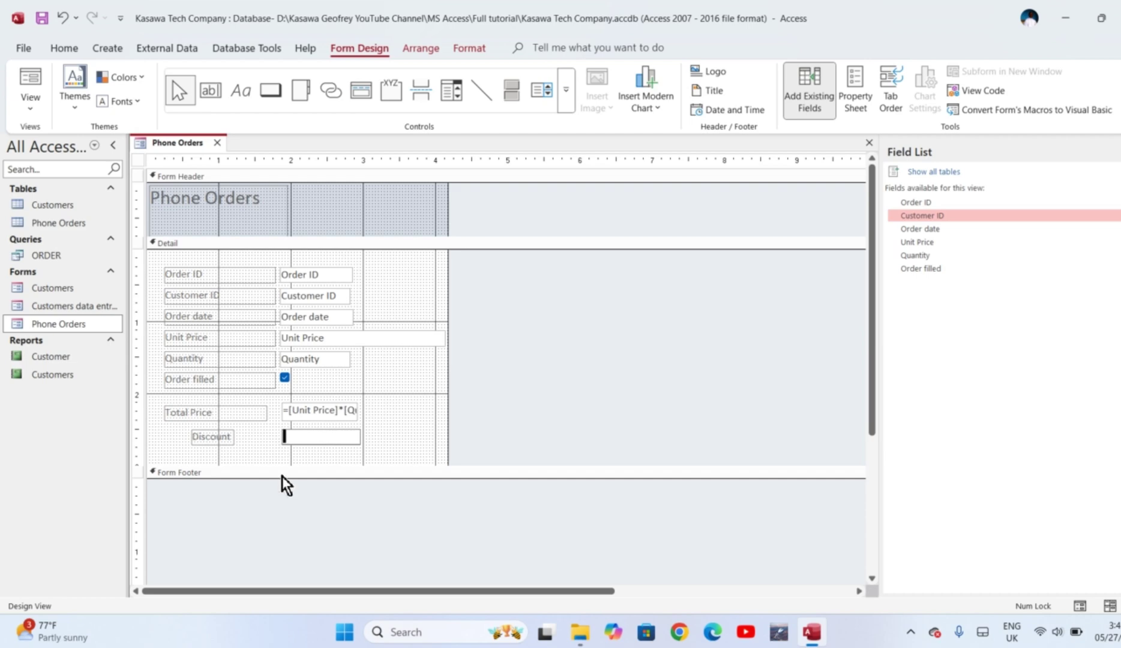
# Type the formula =5%*[Total Price] into the Discount box.
pyautogui.write('=5')
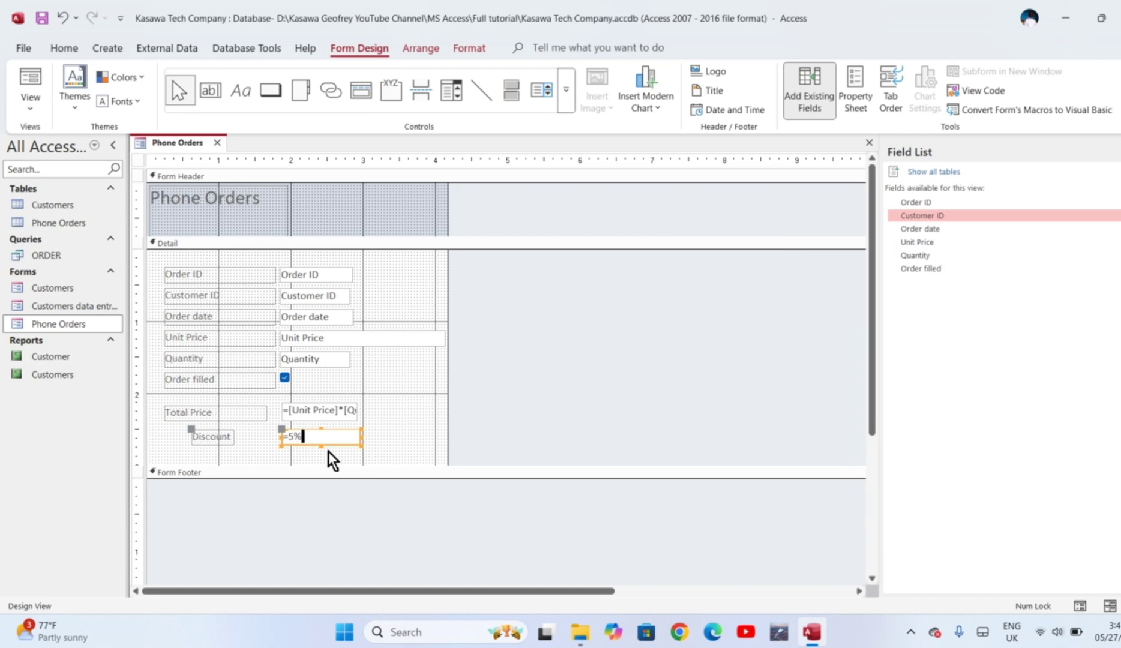
pyautogui.write('%*Tota')
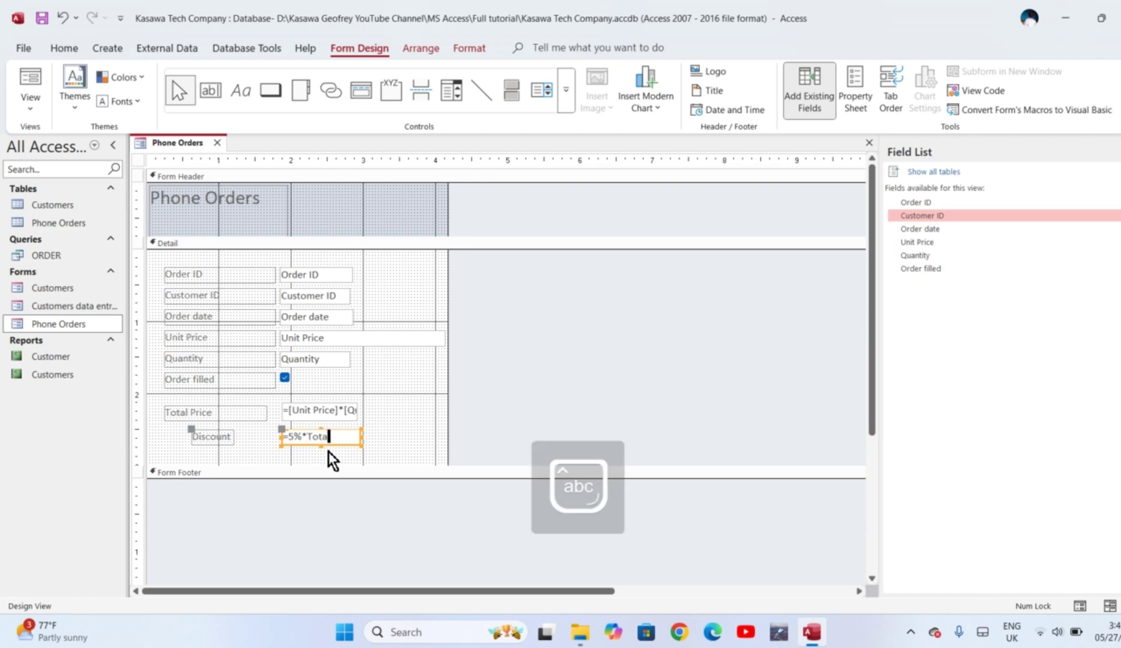
pyautogui.write('l Price')
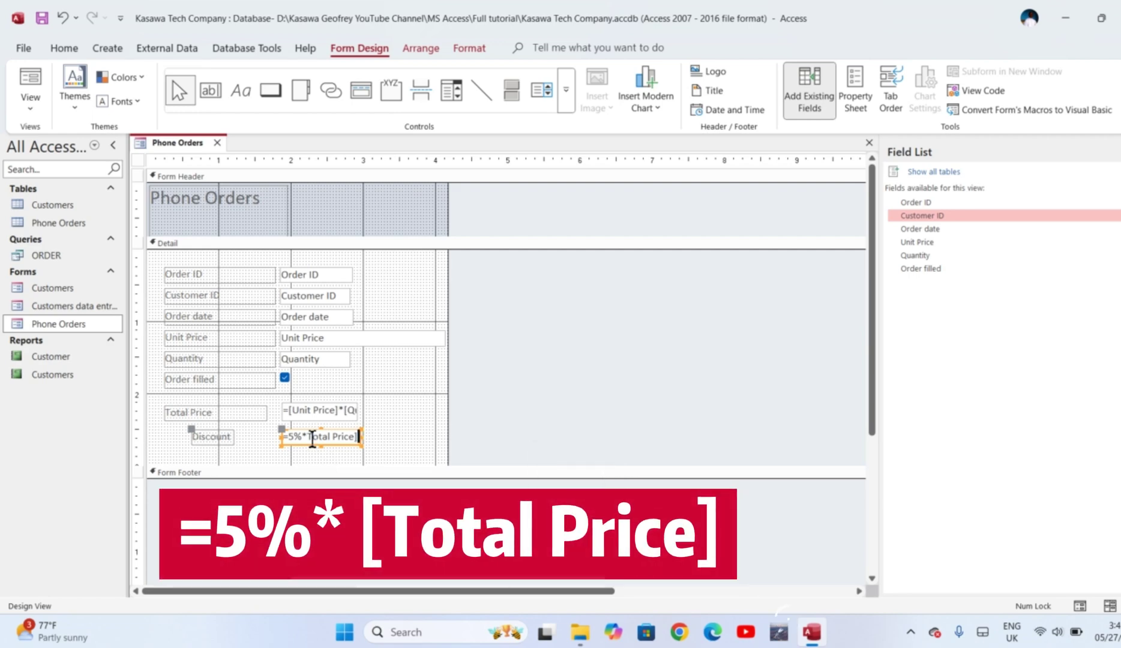
pyautogui.click(311, 437)
pyautogui.write('[')
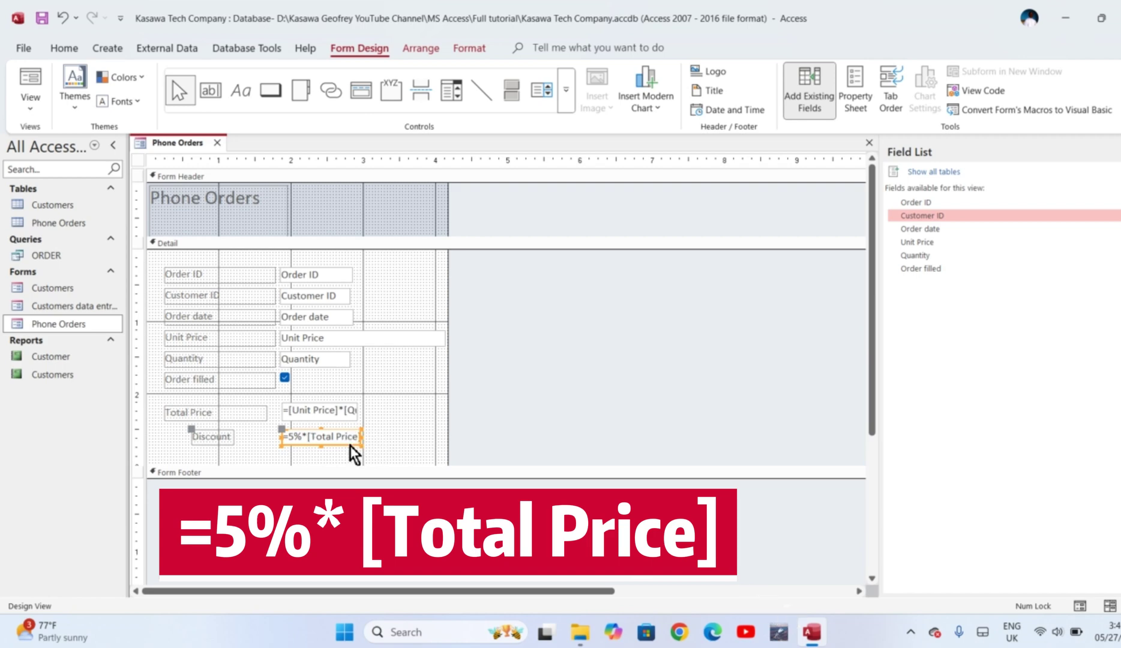
# Dismiss the invalid syntax error and change 5% to 0.05 so it reads =0.05*[Total Price].
pyautogui.press('Return')
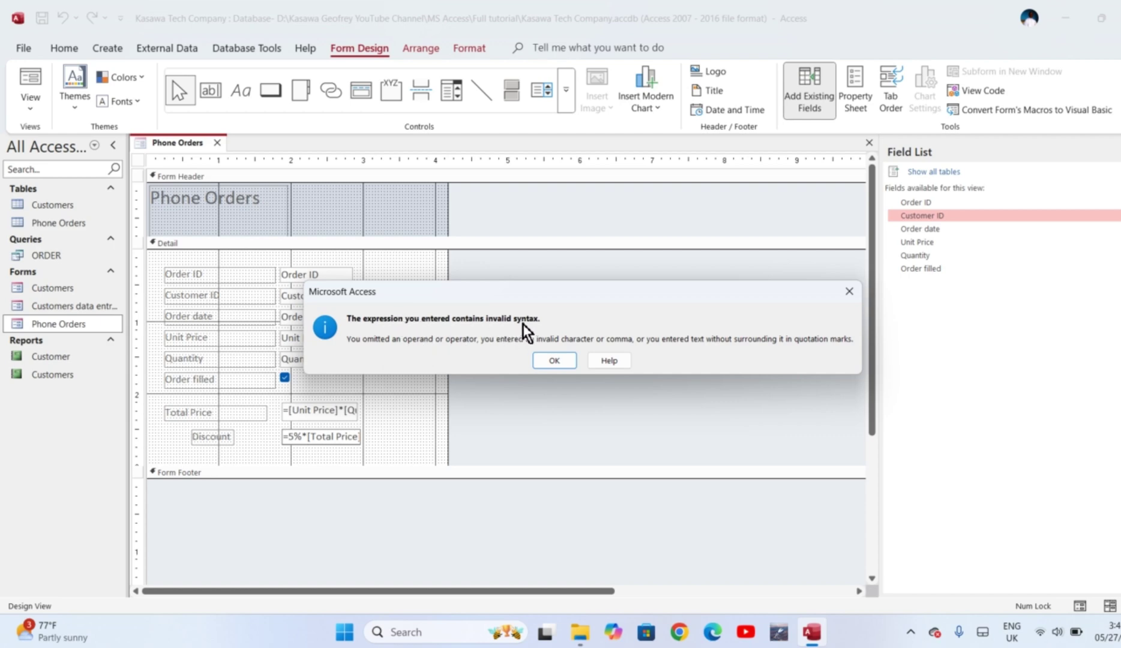
pyautogui.click(554, 360)
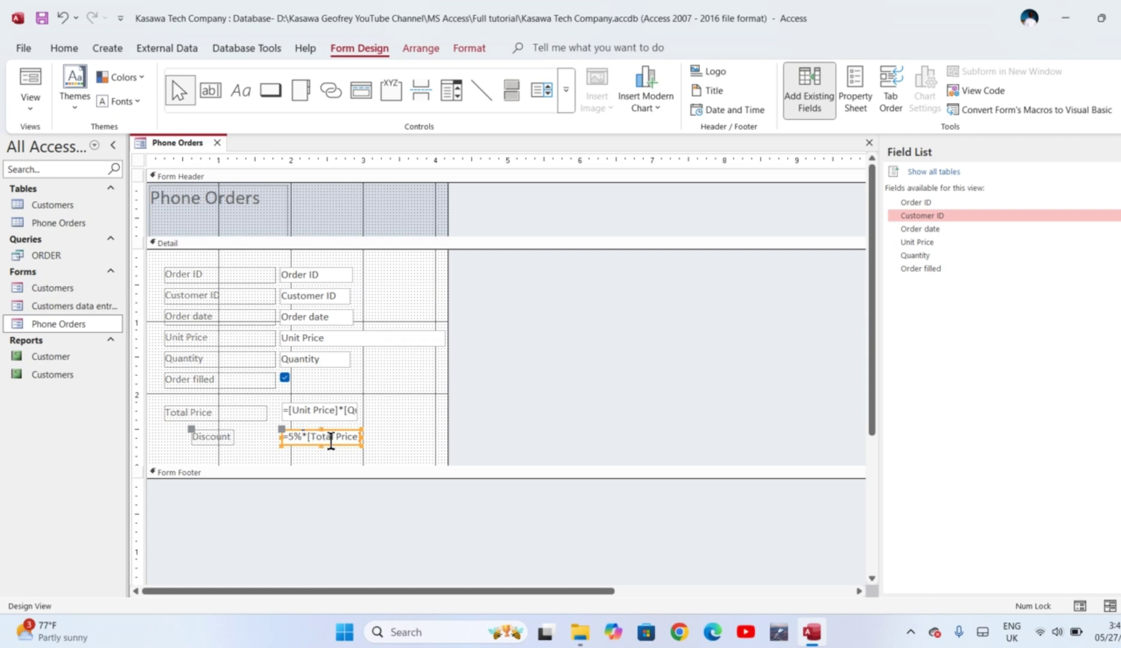
pyautogui.write('*')
pyautogui.press('BackSpace')
pyautogui.press('BackSpace')
pyautogui.write('0')
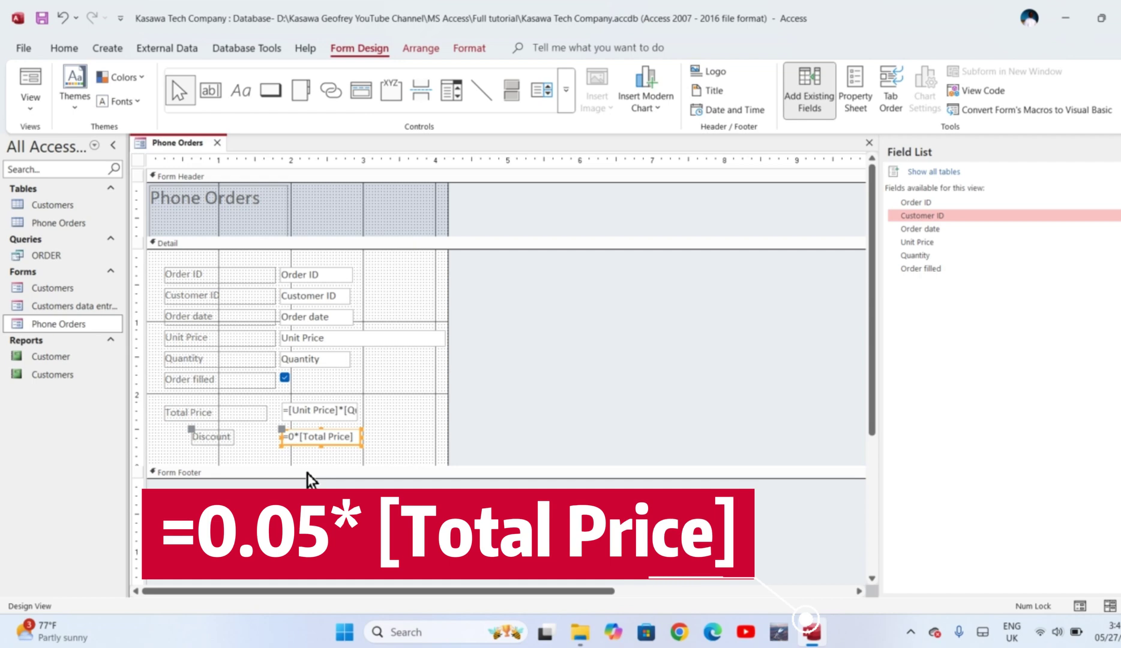
pyautogui.write('.0')
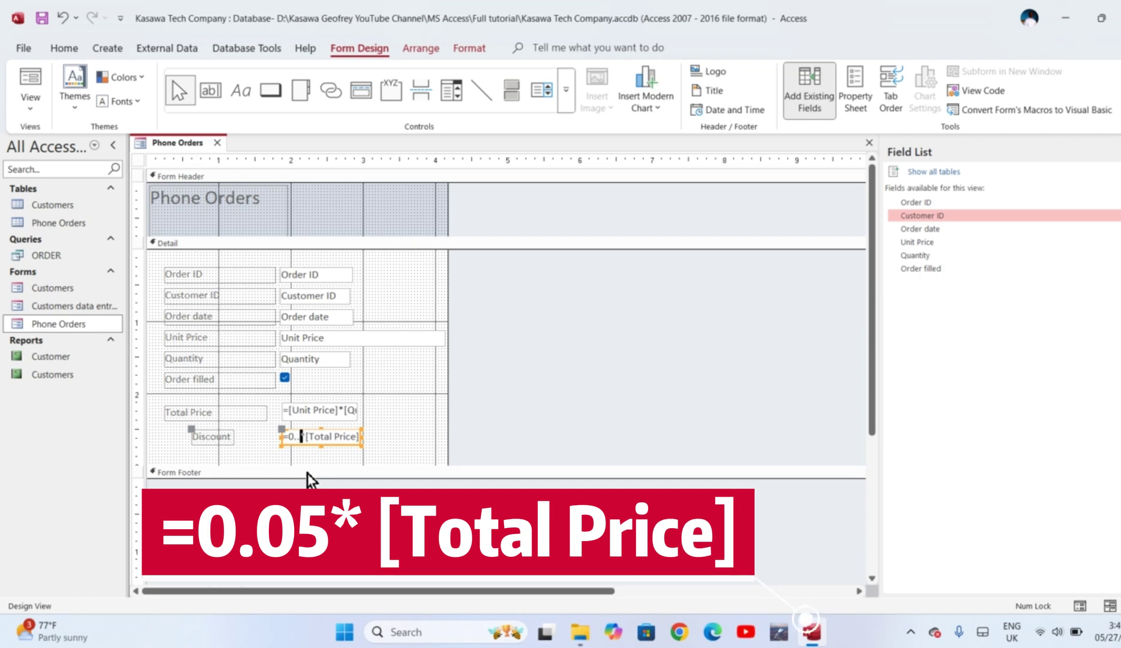
pyautogui.write('5')
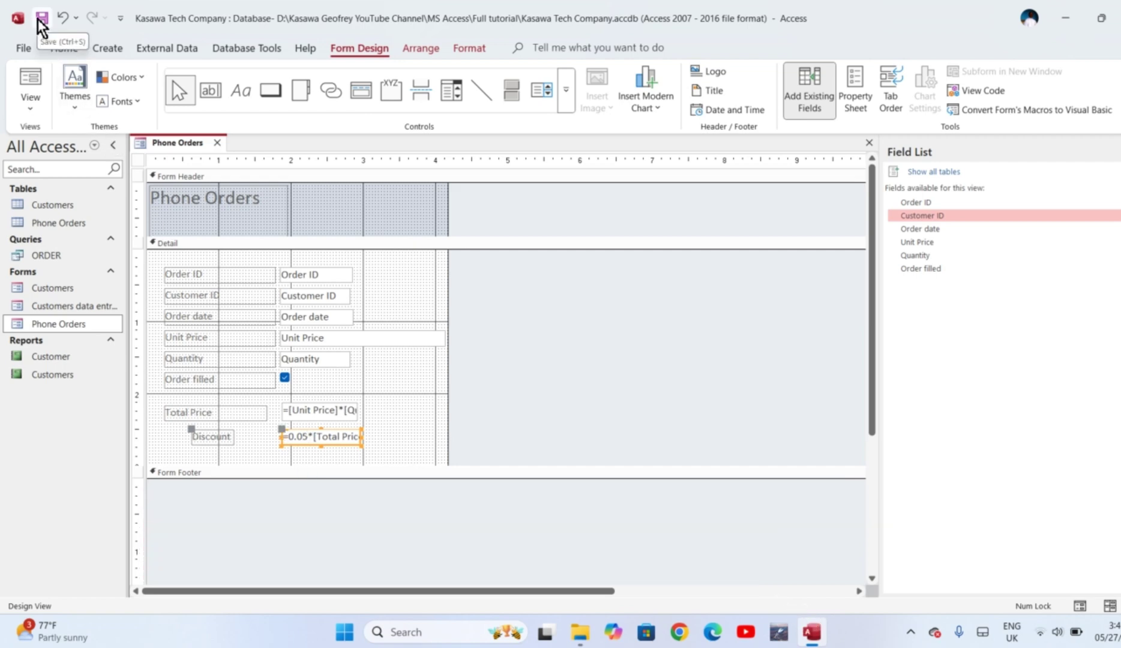
pyautogui.click(32, 102)
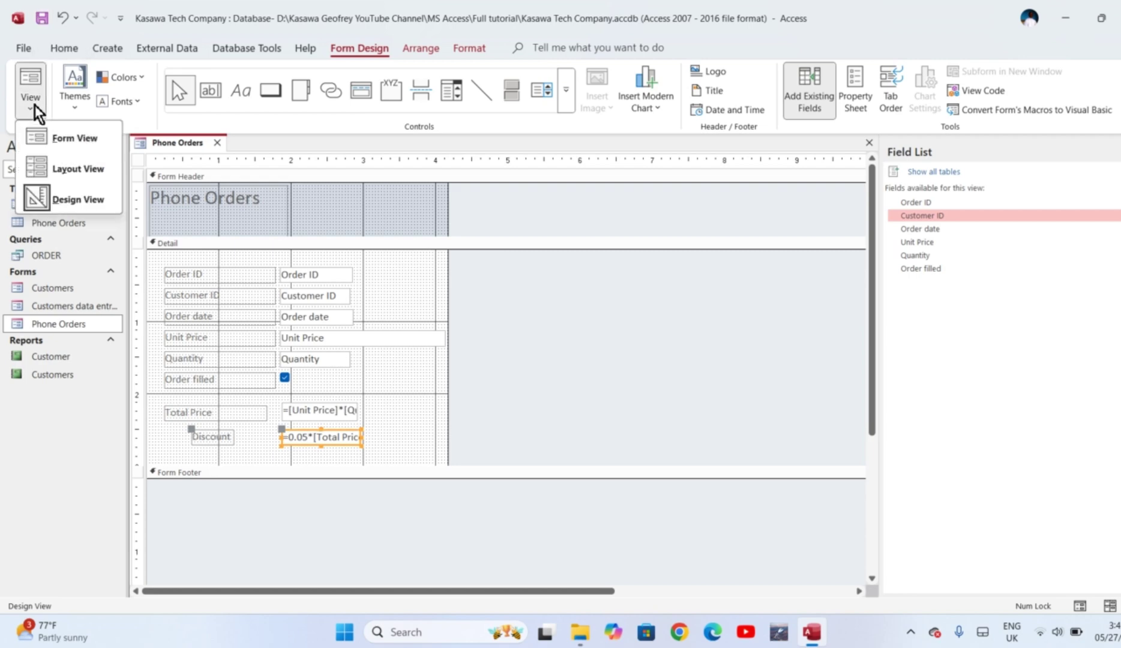
pyautogui.click(43, 137)
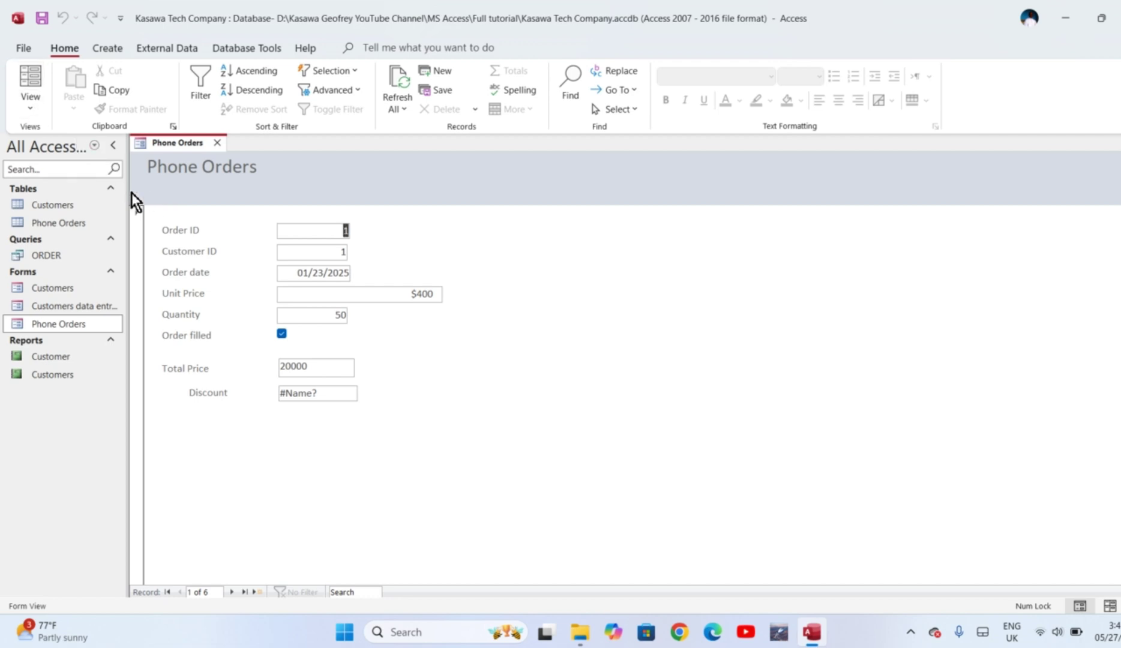
pyautogui.click(30, 109)
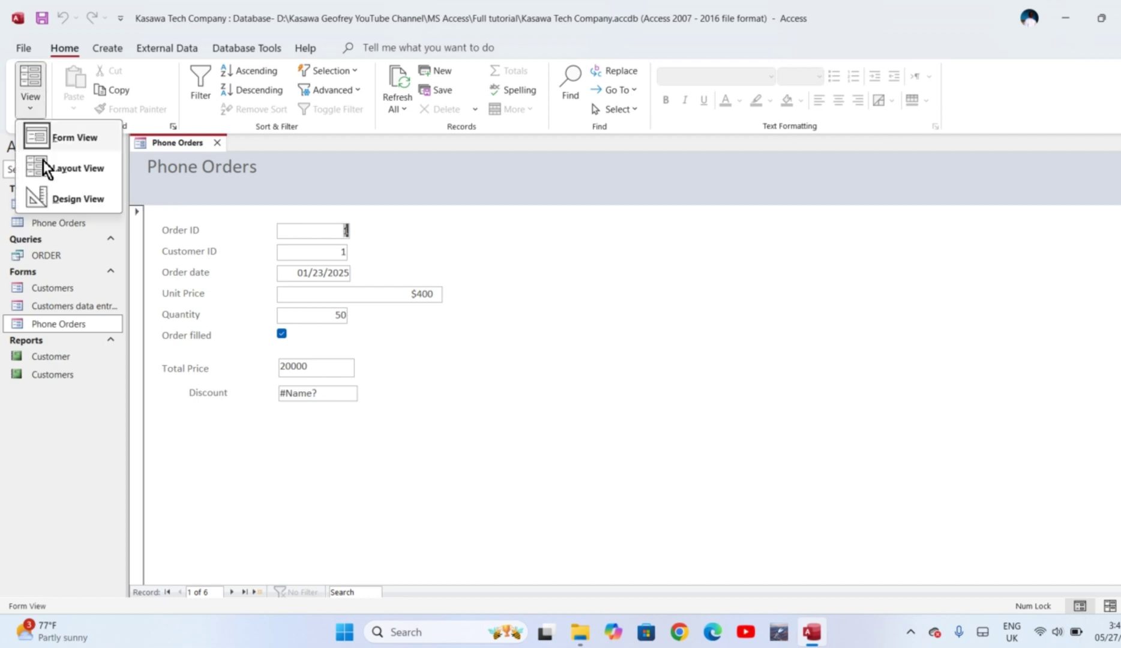
pyautogui.click(56, 196)
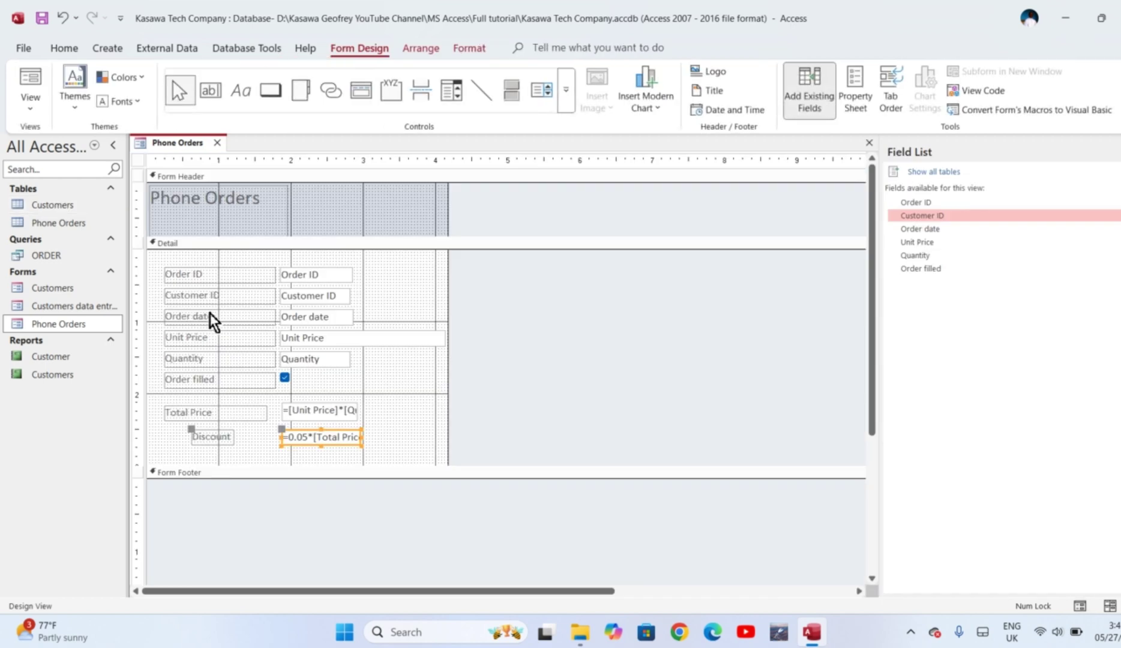
# Replace Total Price in the Discount formula so it reads =0.05*[Quantity]*[Unit Price].
pyautogui.click(325, 439)
pyautogui.press('Right')
pyautogui.press('Right')
pyautogui.press('Right')
pyautogui.press('Right')
pyautogui.press('Right')
pyautogui.press('Right')
pyautogui.press('Right')
pyautogui.press('Right')
pyautogui.press('Right')
pyautogui.press('Right')
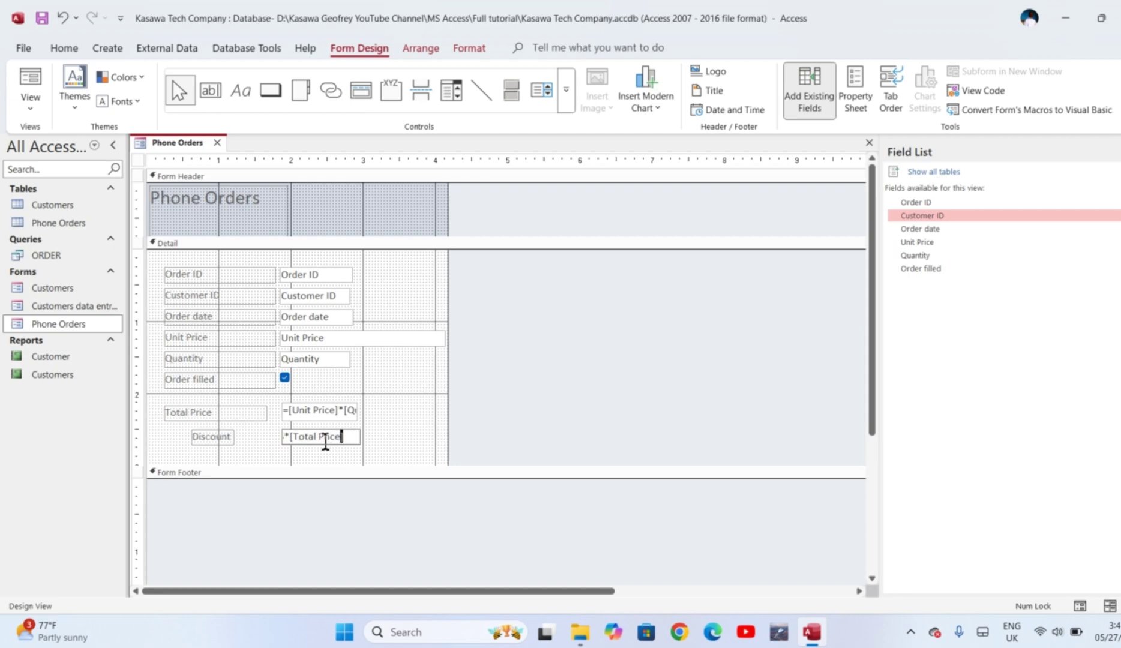
pyautogui.click(386, 445)
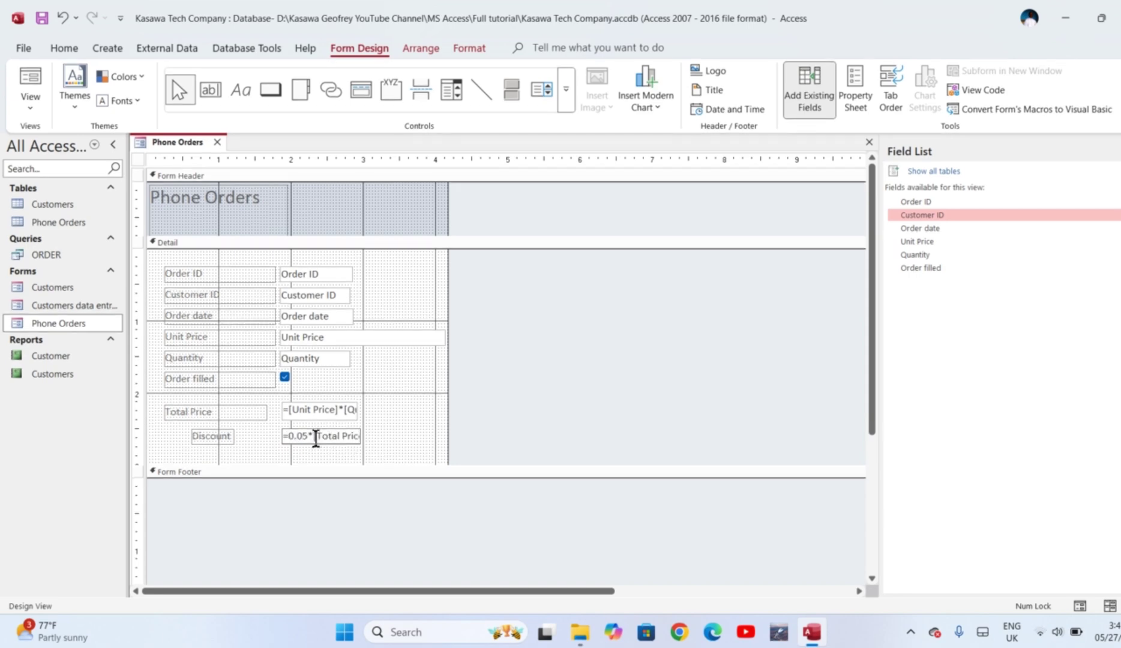
pyautogui.press('BackSpace')
pyautogui.press('BackSpace')
pyautogui.press('BackSpace')
pyautogui.press('BackSpace')
pyautogui.press('BackSpace')
pyautogui.press('BackSpace')
pyautogui.press('BackSpace')
pyautogui.press('BackSpace')
pyautogui.press('BackSpace')
pyautogui.press('BackSpace')
pyautogui.press('BackSpace')
pyautogui.press('BackSpace')
pyautogui.press('BackSpace')
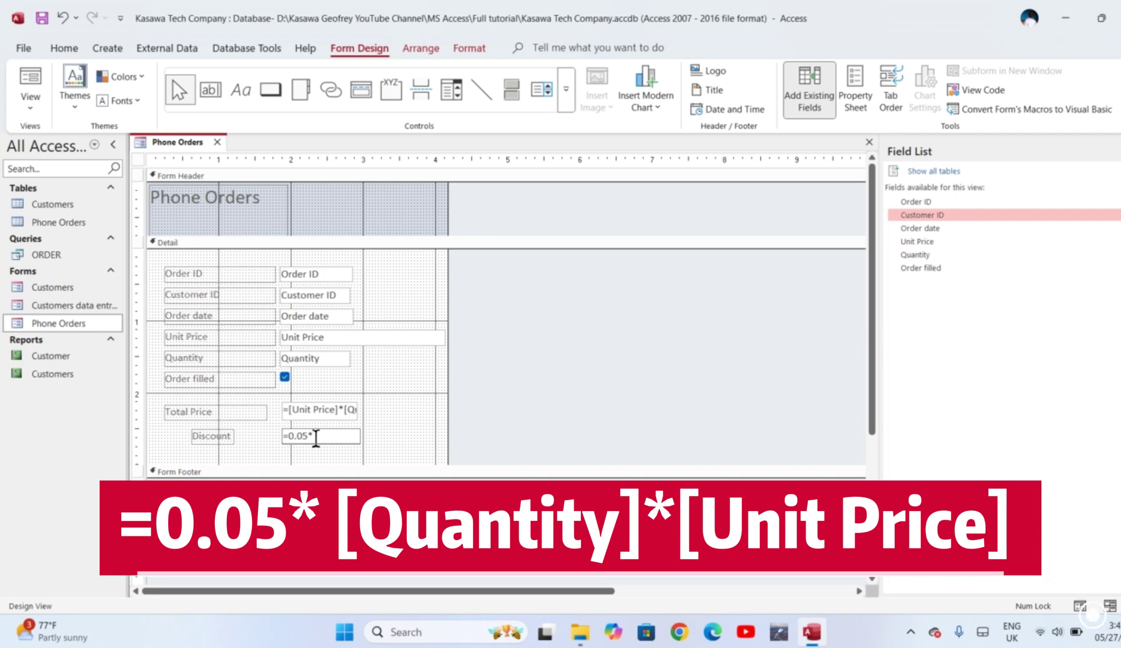
pyautogui.write('[Q')
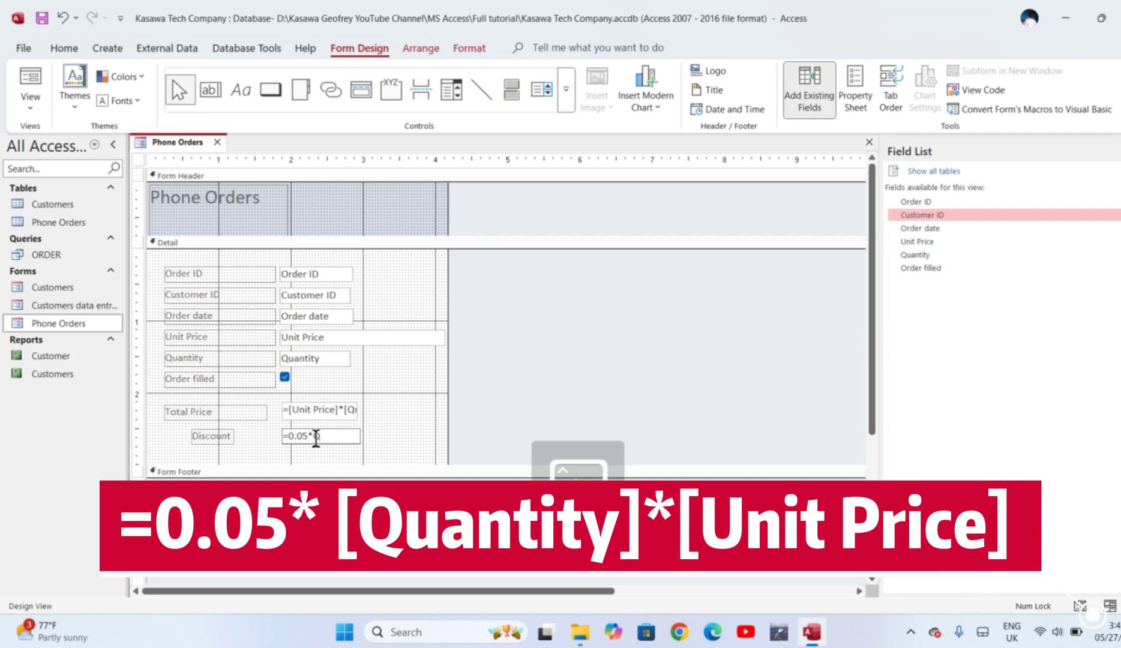
pyautogui.write('uantity*')
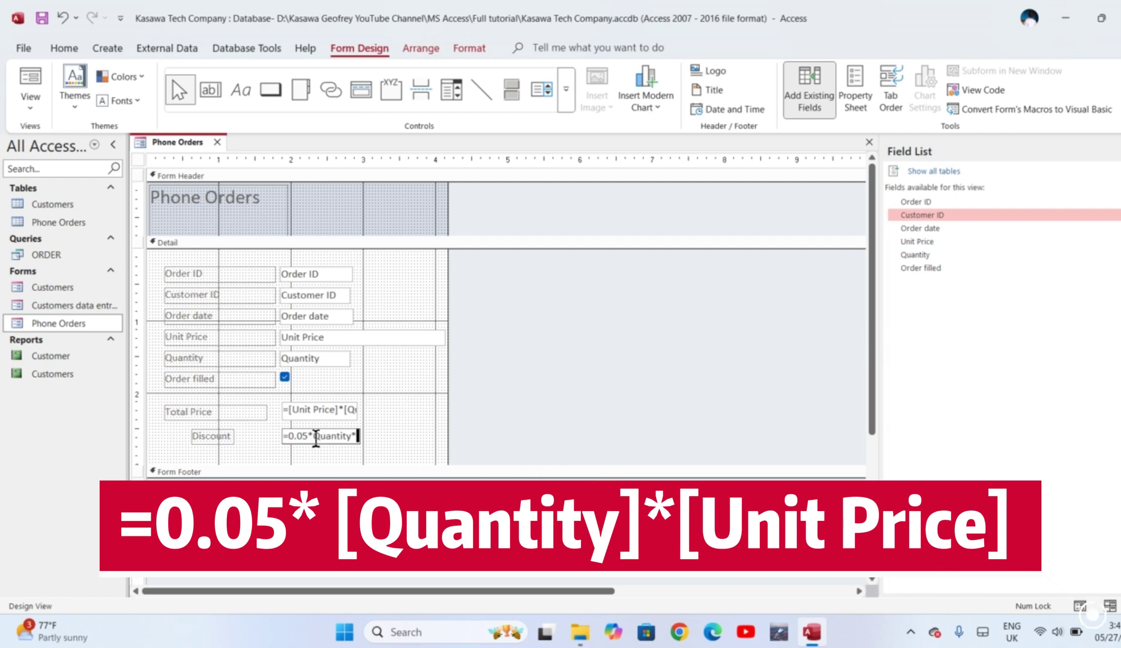
pyautogui.write('*[Unit Price]')
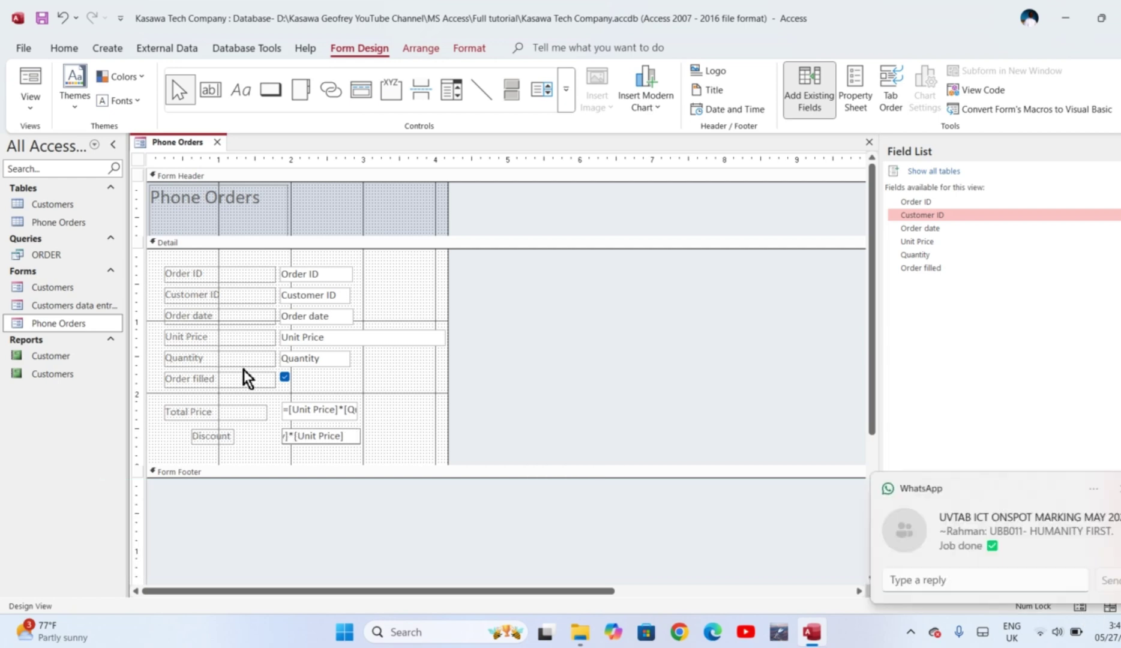
pyautogui.click(42, 17)
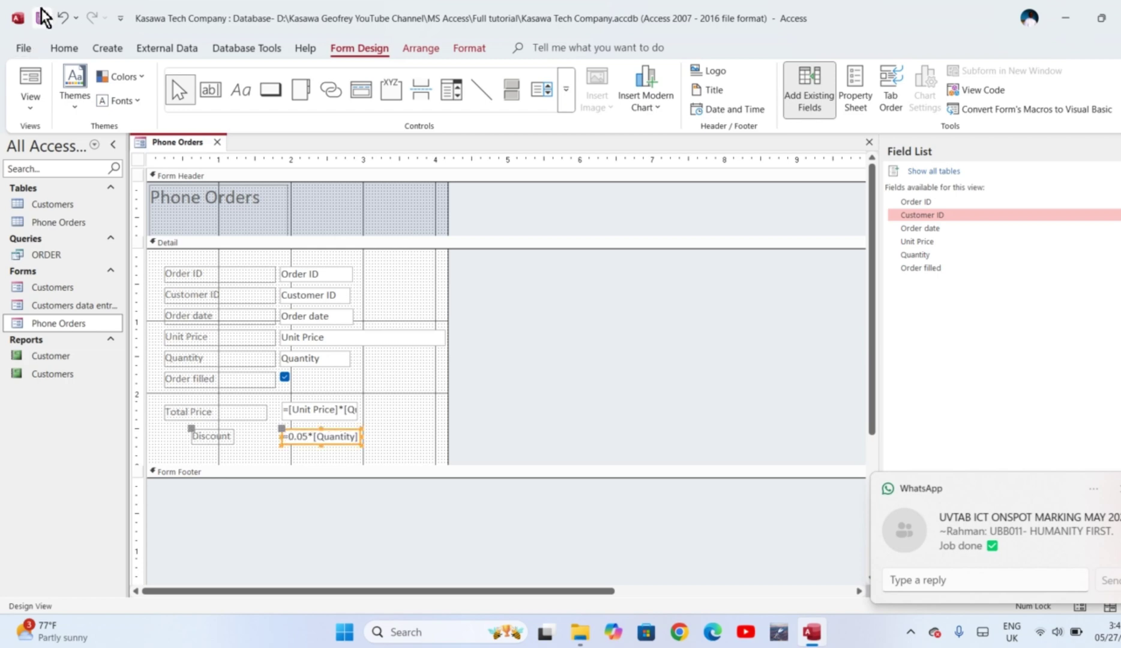
# Confirm in Form View that Discount shows 1000, then close the Phone Orders form.
pyautogui.click(32, 109)
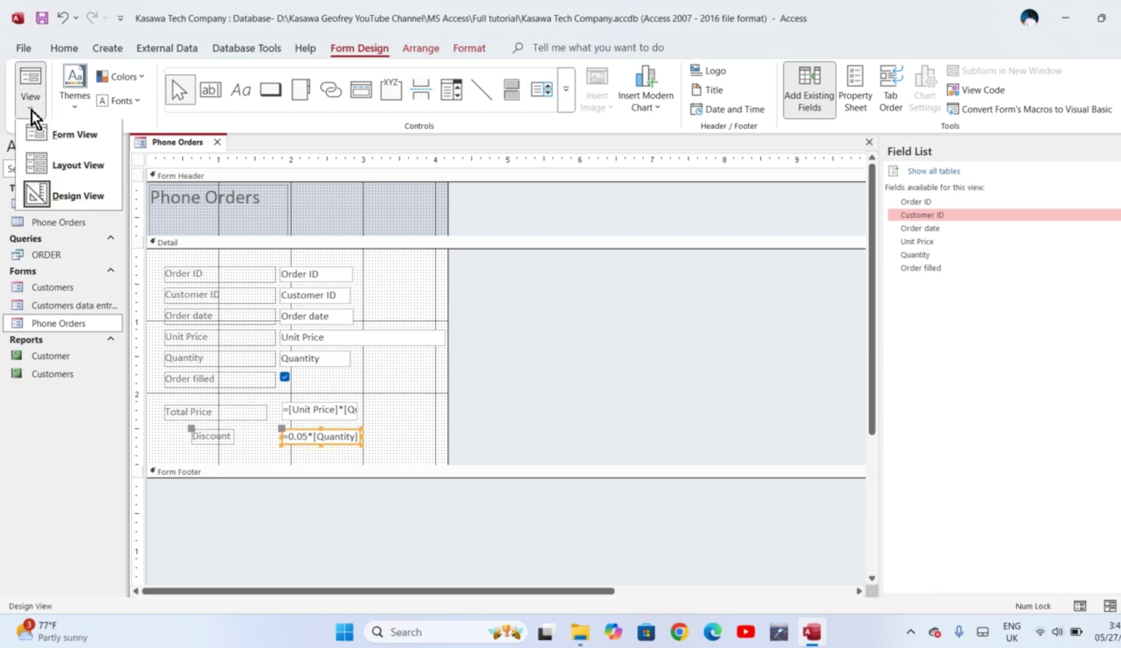
pyautogui.click(38, 143)
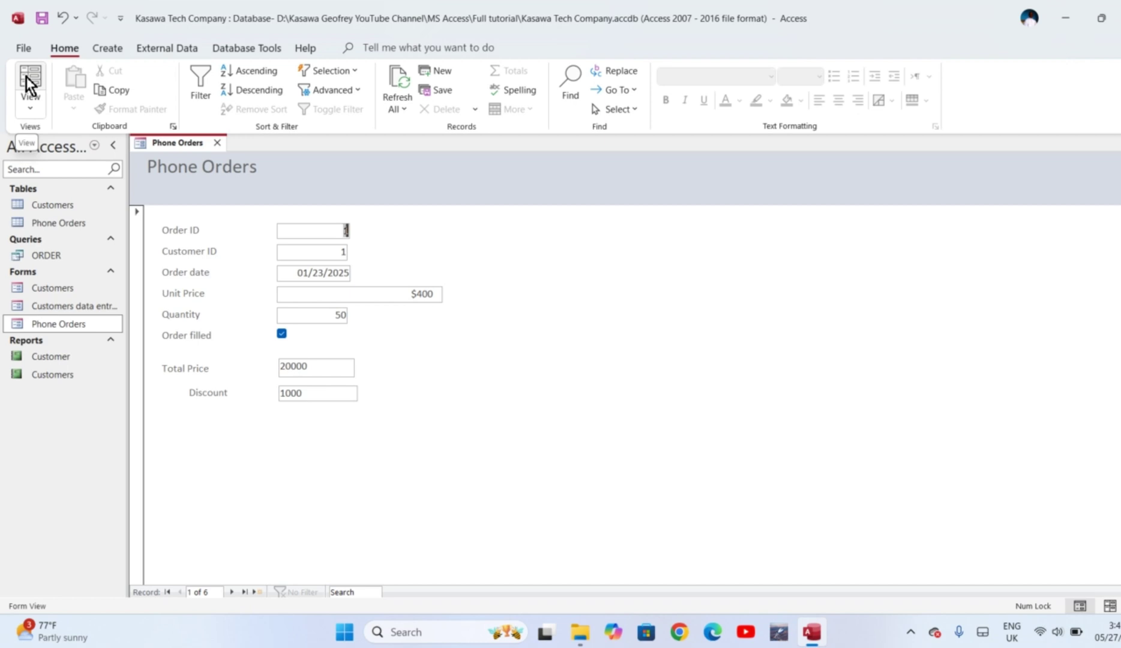
pyautogui.click(217, 143)
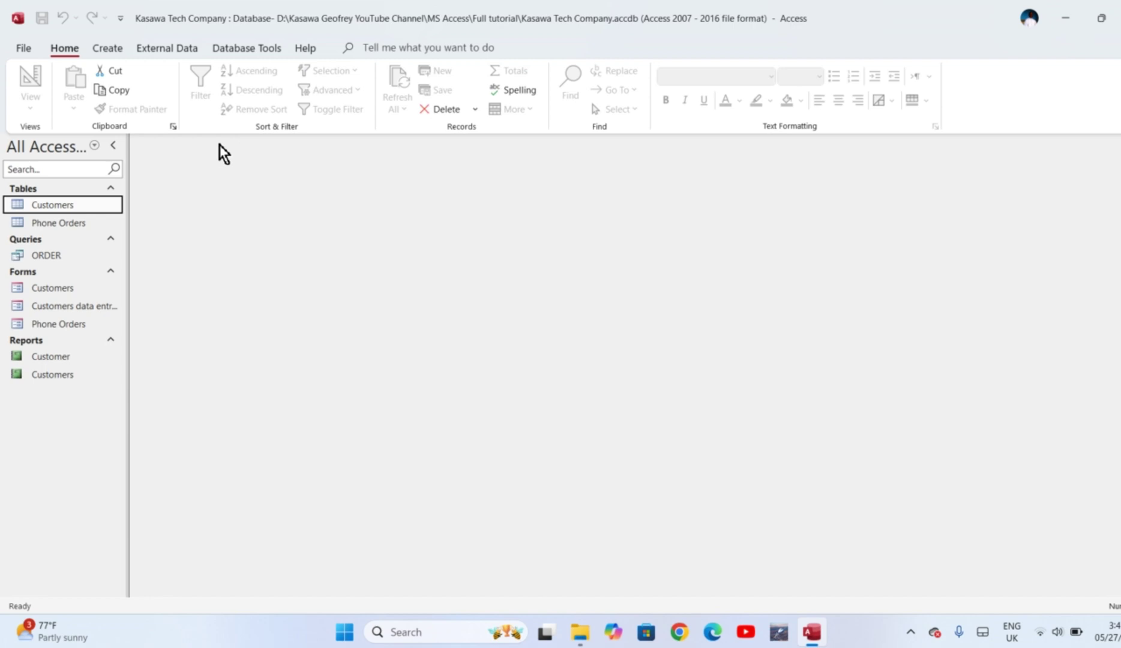
# Open the Customers form in Design View.
pyautogui.doubleClick(68, 290)
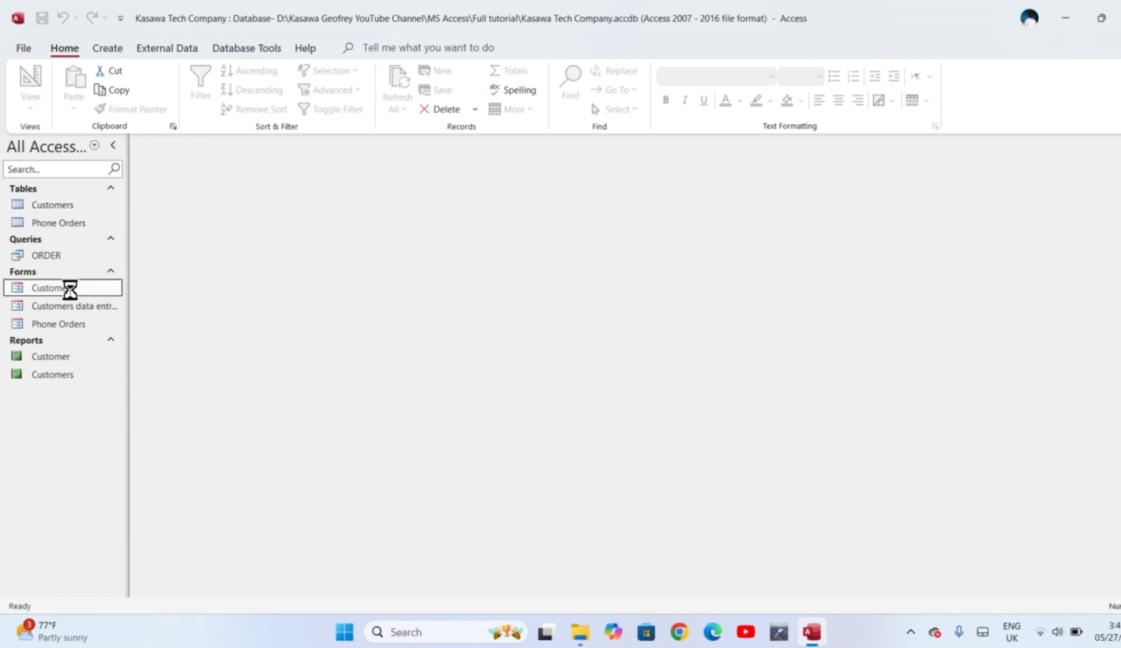
pyautogui.click(35, 106)
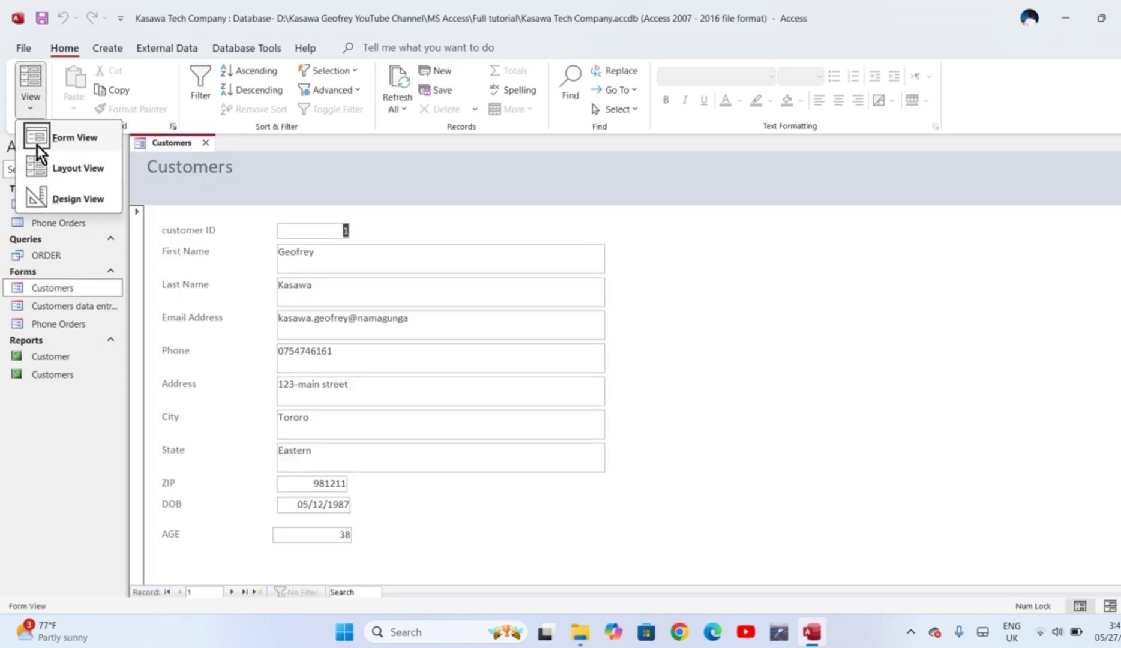
pyautogui.click(47, 191)
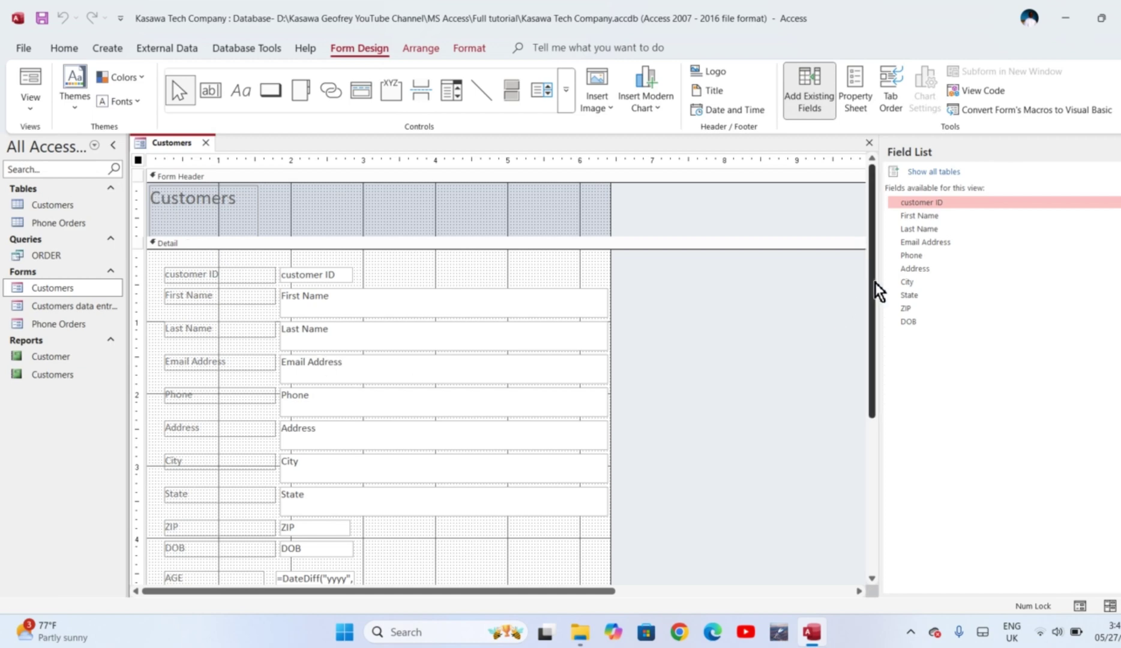
# Drag the Form Footer bar down to lengthen the Detail section below AGE.
pyautogui.moveTo(875, 282); pyautogui.dragTo(870, 409)
pyautogui.moveTo(350, 465); pyautogui.dragTo(350, 504)
pyautogui.click(212, 91)
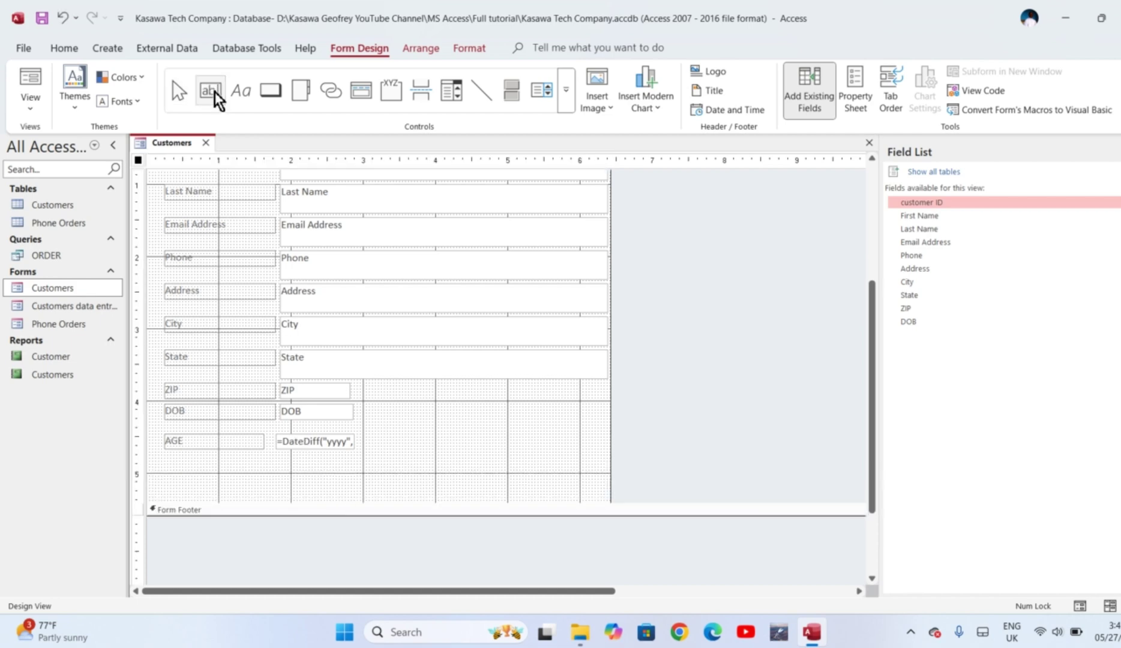
# Draw a new text box below AGE and rename its Text23 label to 'Age'.
pyautogui.click(279, 464)
pyautogui.click(216, 479)
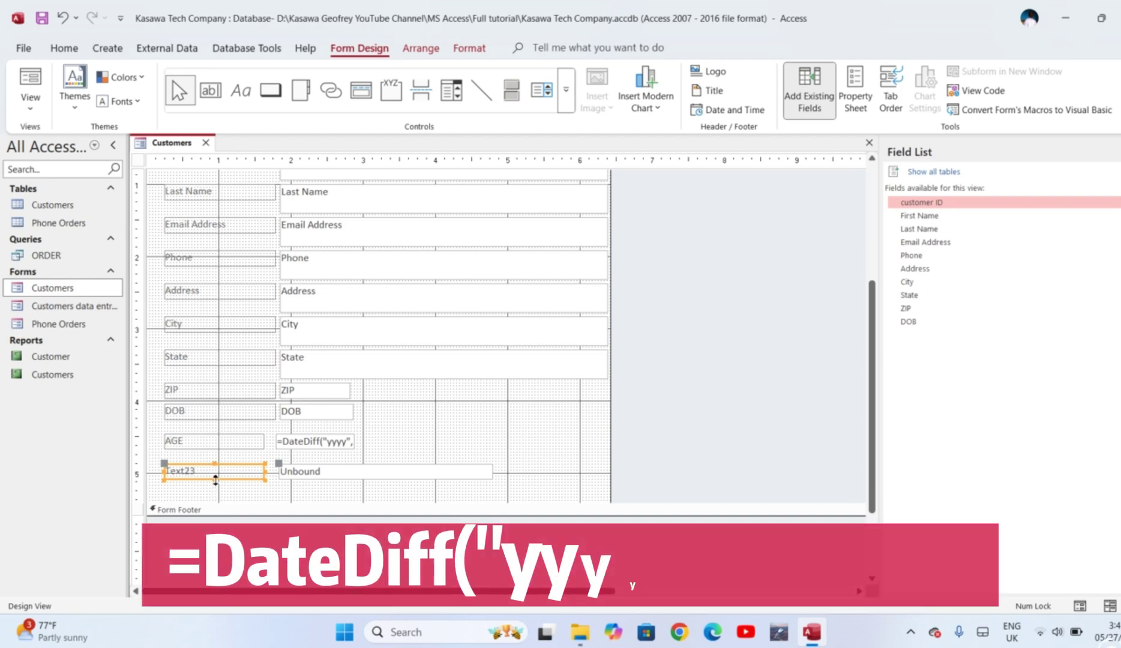
pyautogui.doubleClick(215, 474)
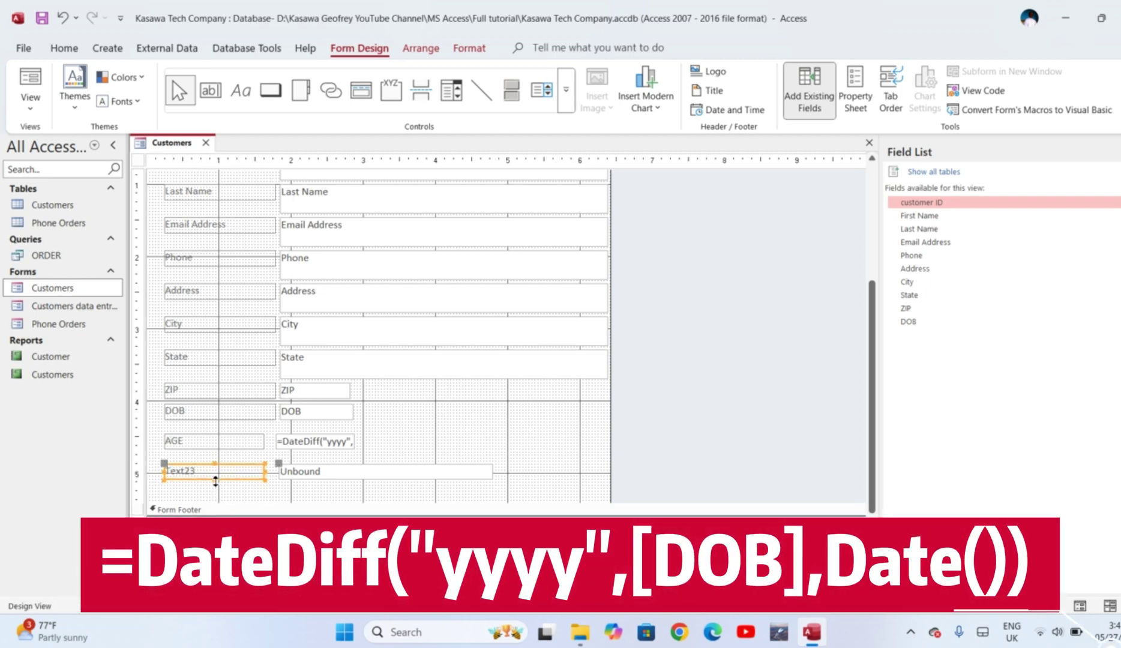
pyautogui.press('capslock')
pyautogui.write('A')
pyautogui.press('capslock')
pyautogui.write('ge')
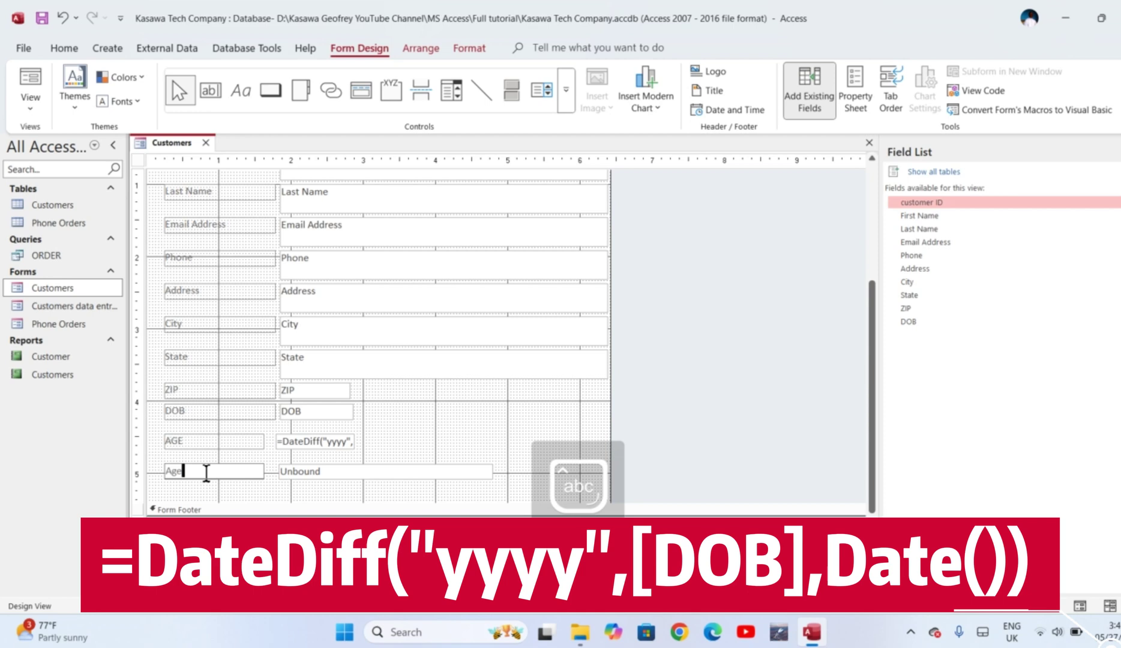
# Enter =DateDiff("yyyy",[DOB],Date()) as the new Age box's formula.
pyautogui.click(334, 471)
pyautogui.write('=DateDiff("')
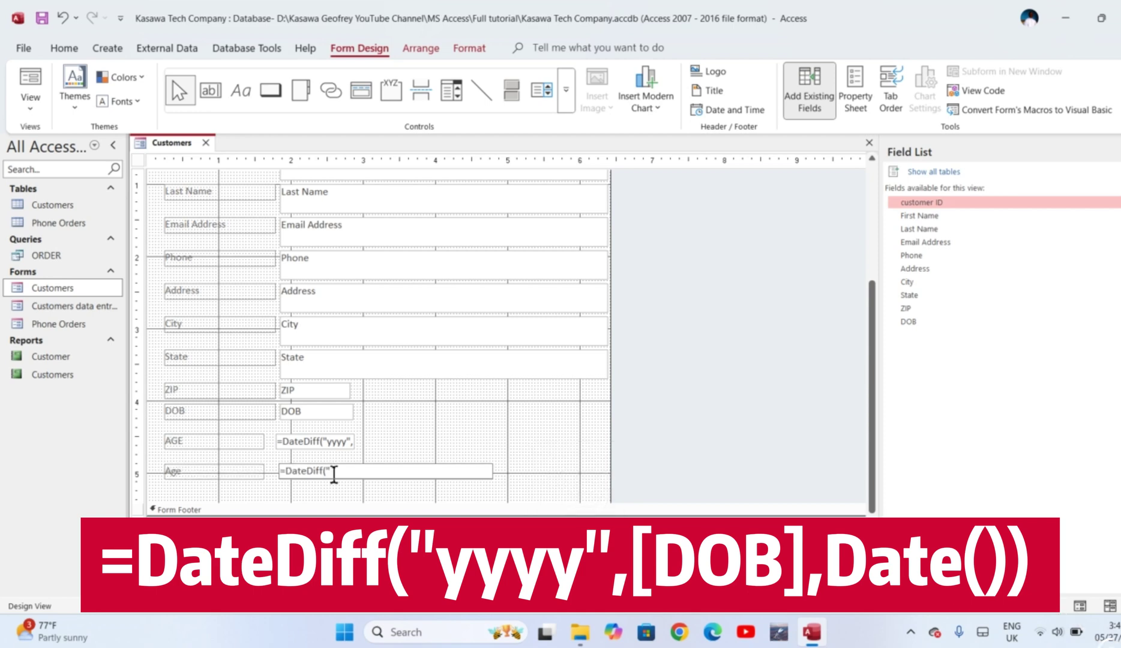
pyautogui.write('yyyy"')
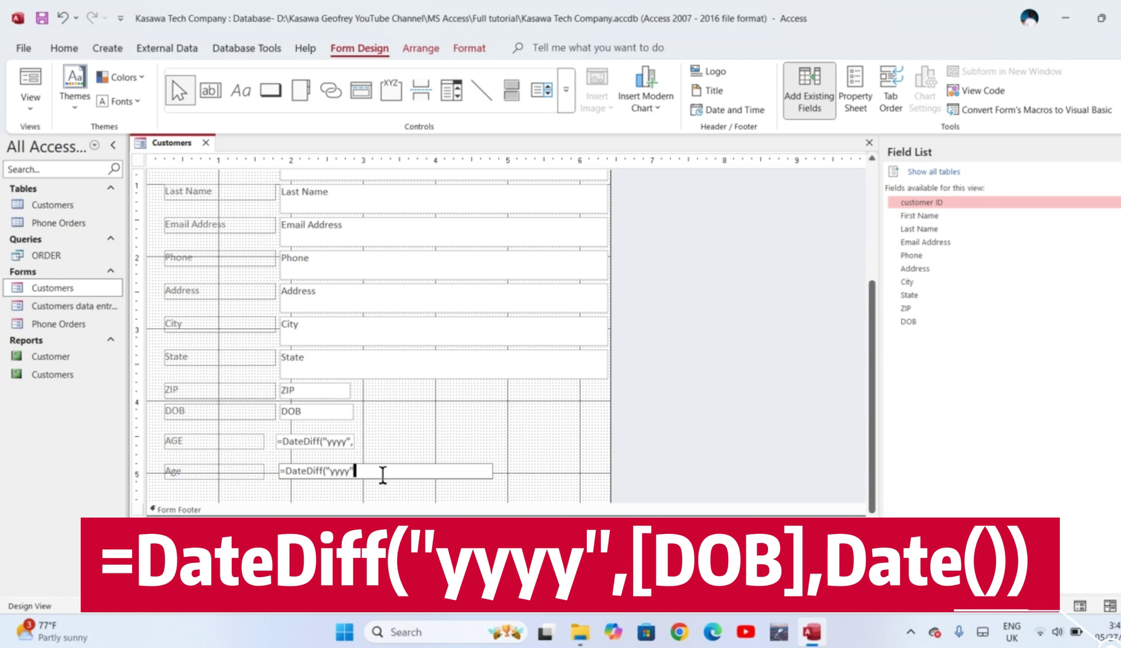
pyautogui.write(',')
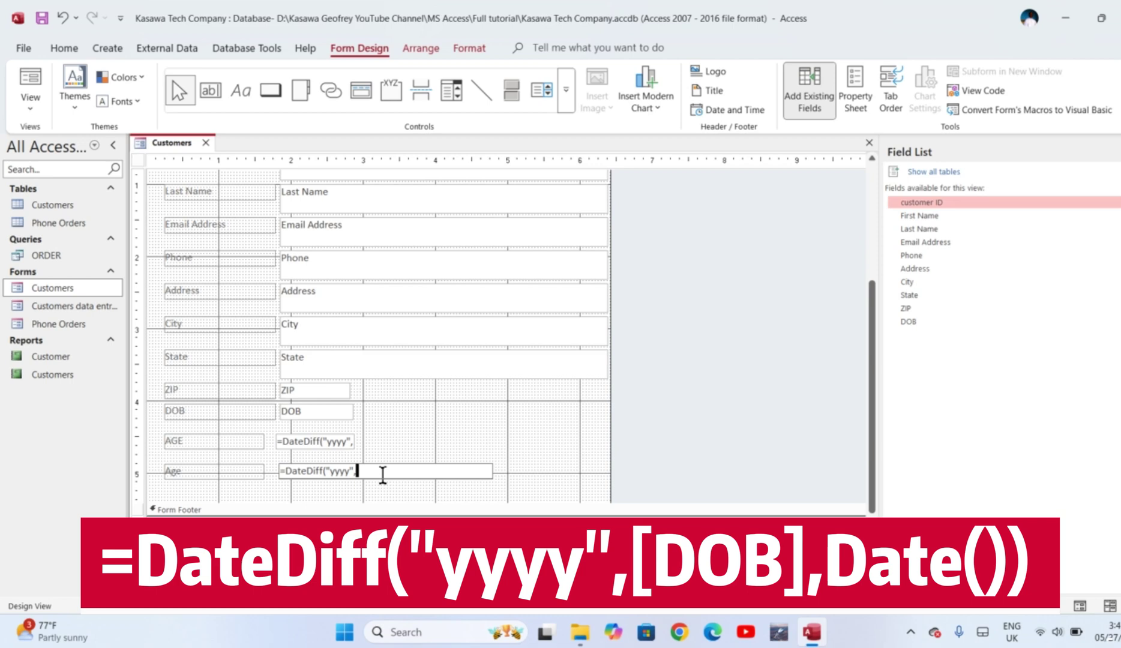
pyautogui.press('capslock')
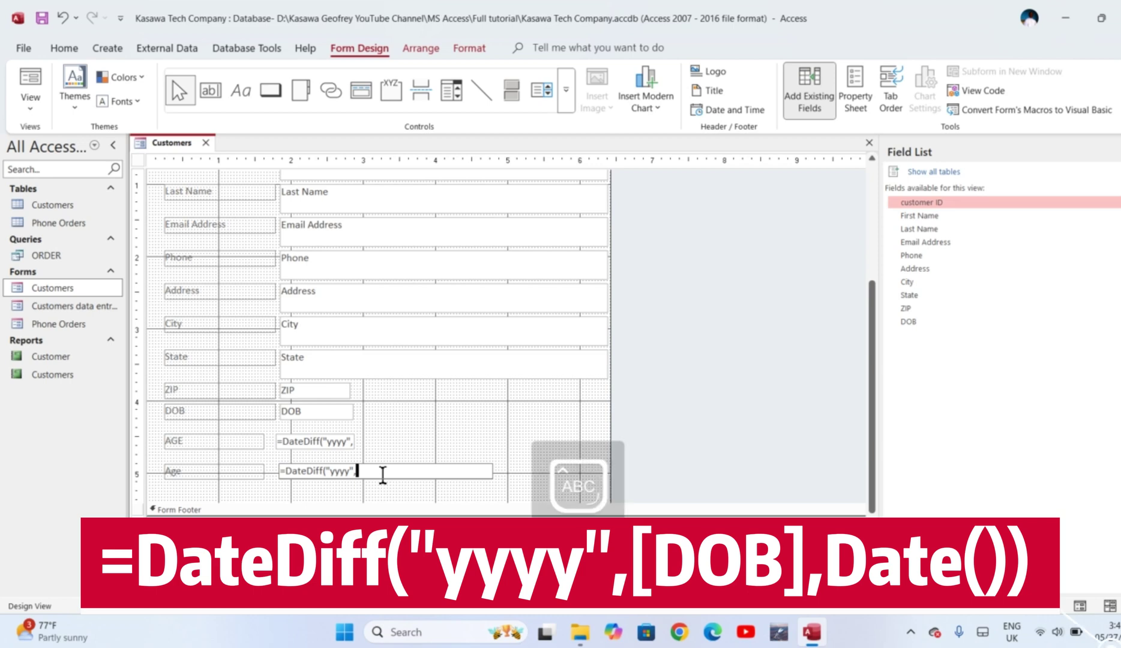
pyautogui.write('DOB')
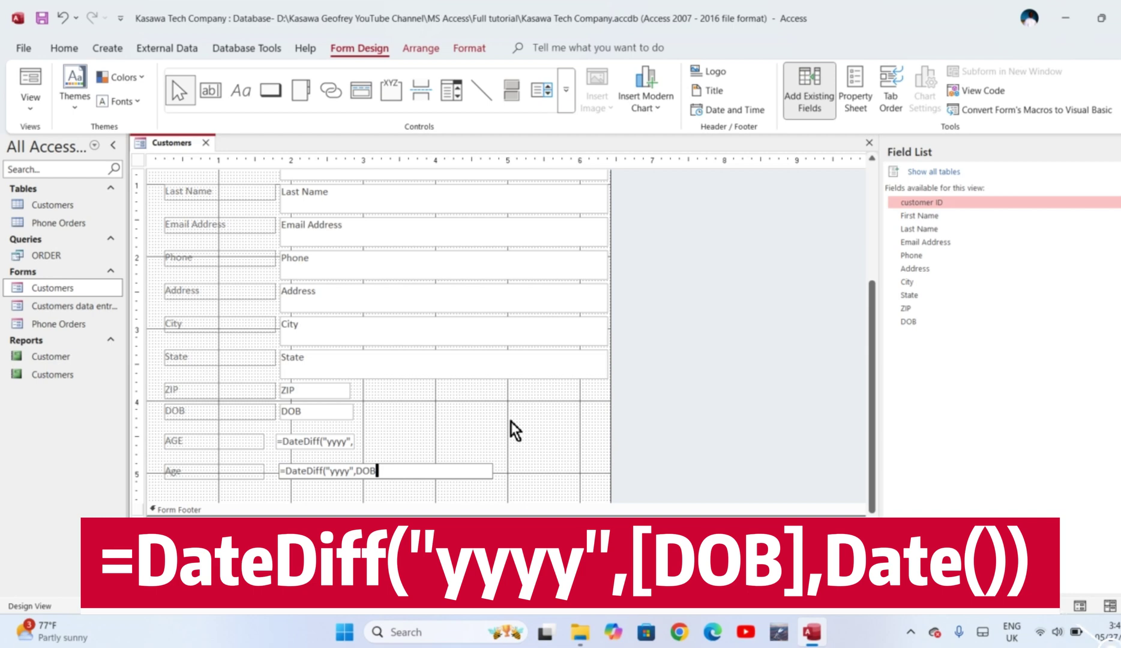
pyautogui.write(']')
pyautogui.press('Left')
pyautogui.press('Left')
pyautogui.press('Left')
pyautogui.press('Left')
pyautogui.write('[')
pyautogui.write('B],')
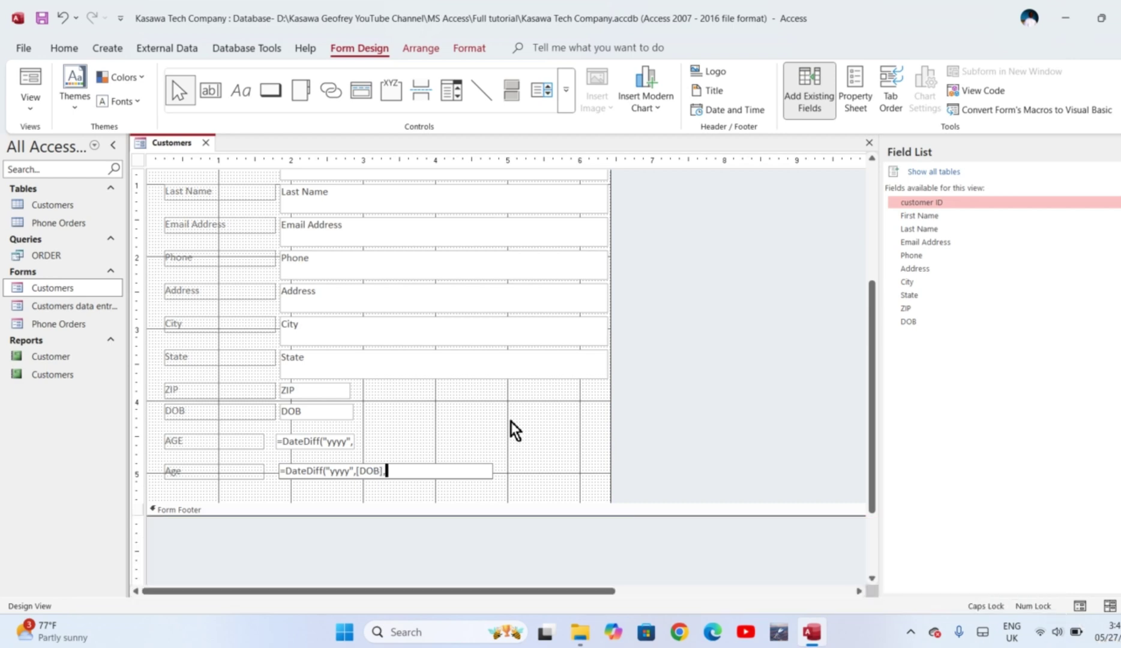
pyautogui.press('capslock')
pyautogui.write('dA')
pyautogui.press('BackSpace')
pyautogui.press('BackSpace')
pyautogui.press('capslock')
pyautogui.write('Date')
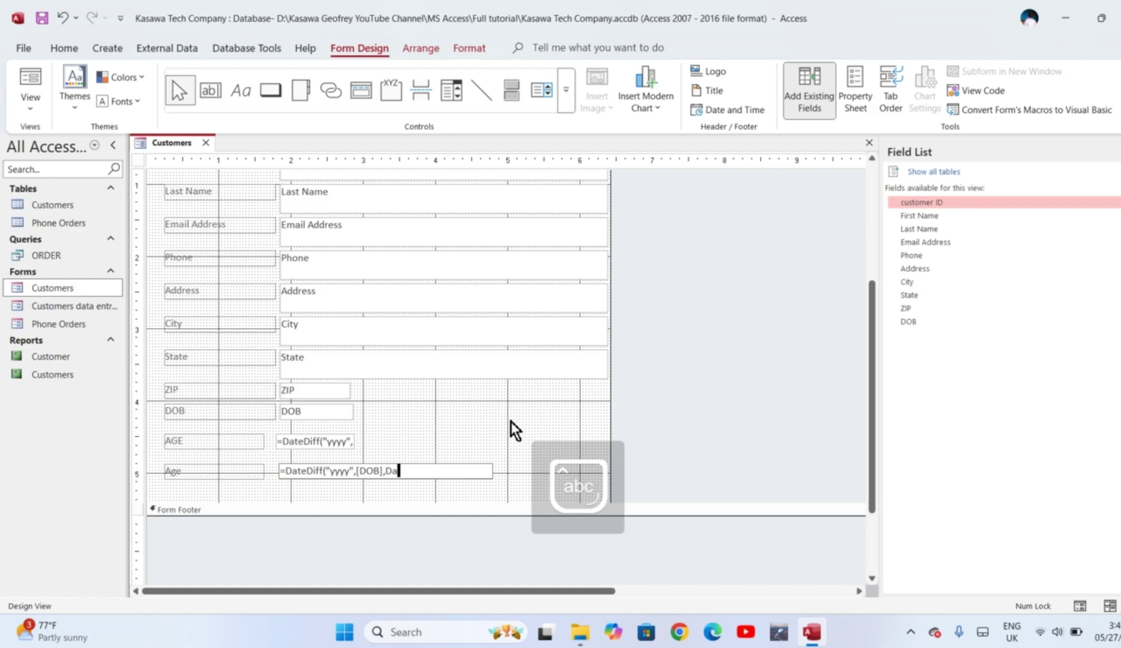
pyautogui.write('()')
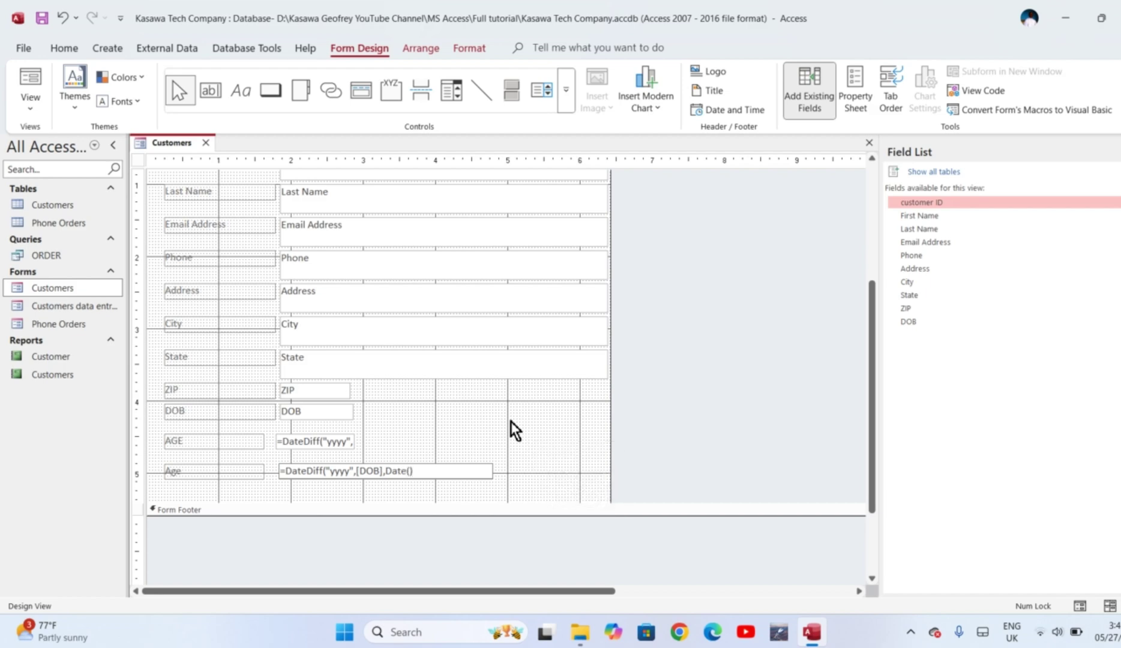
pyautogui.write(')')
pyautogui.scroll(3, 764, 440)
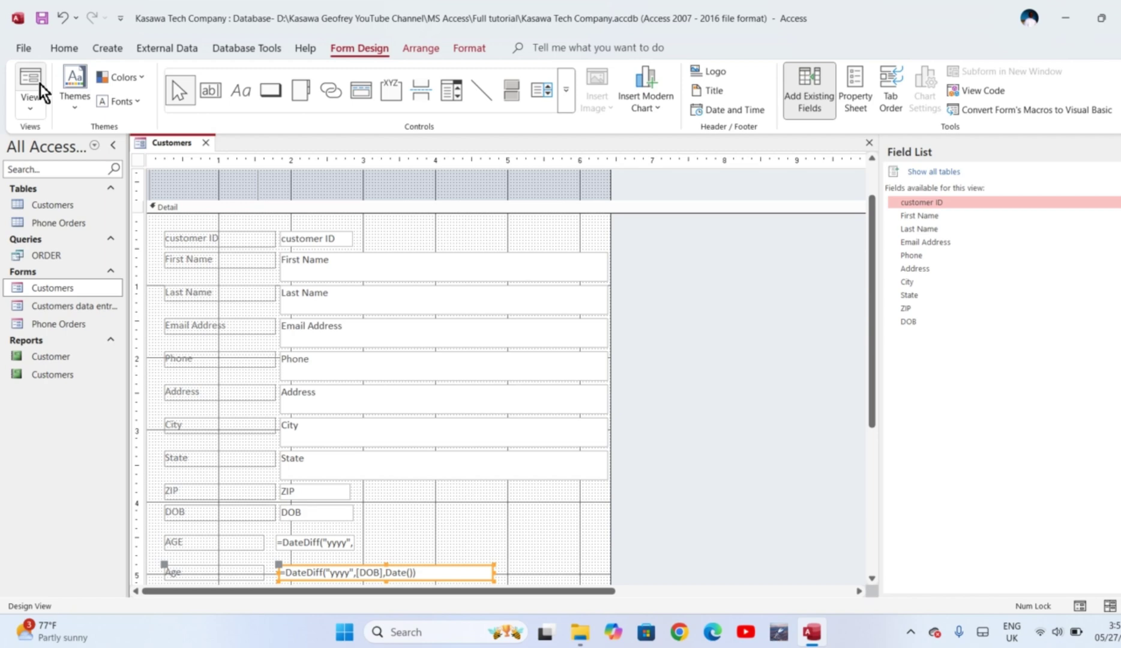
# Switch the Customers form to Form View and confirm the Age box reads 38.
pyautogui.click(29, 107)
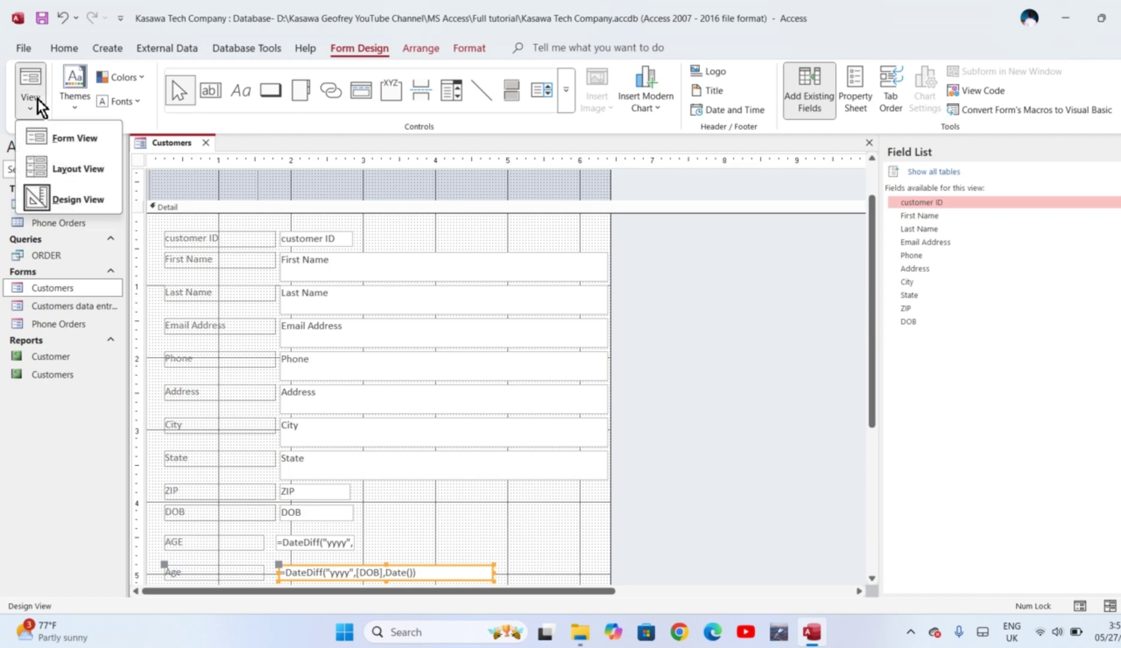
pyautogui.click(46, 142)
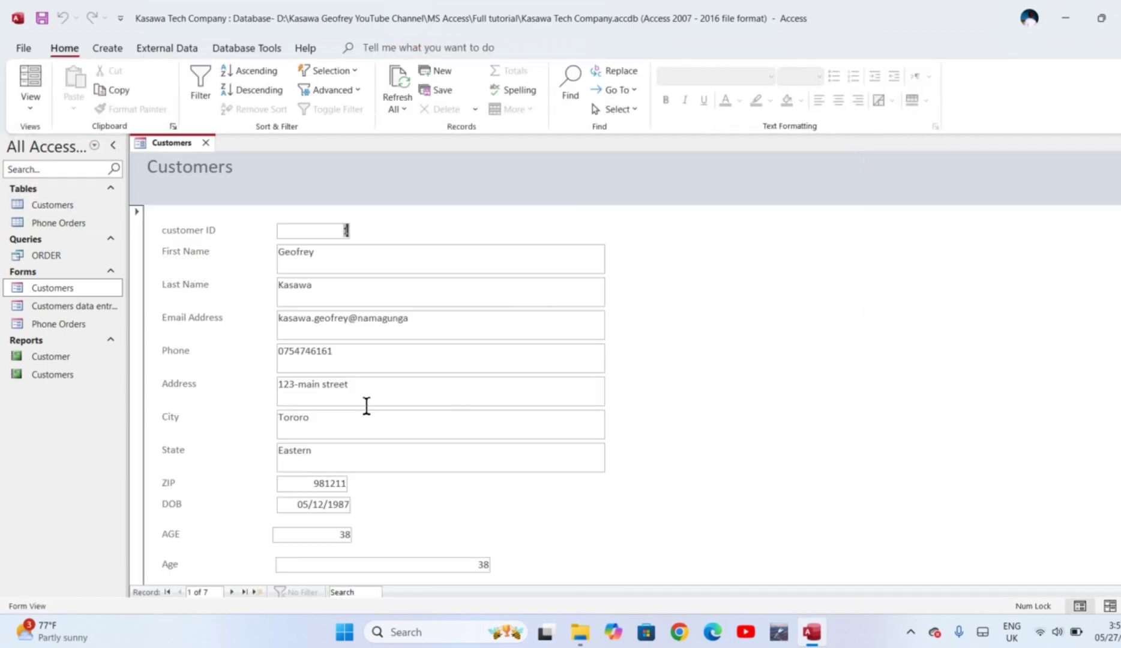